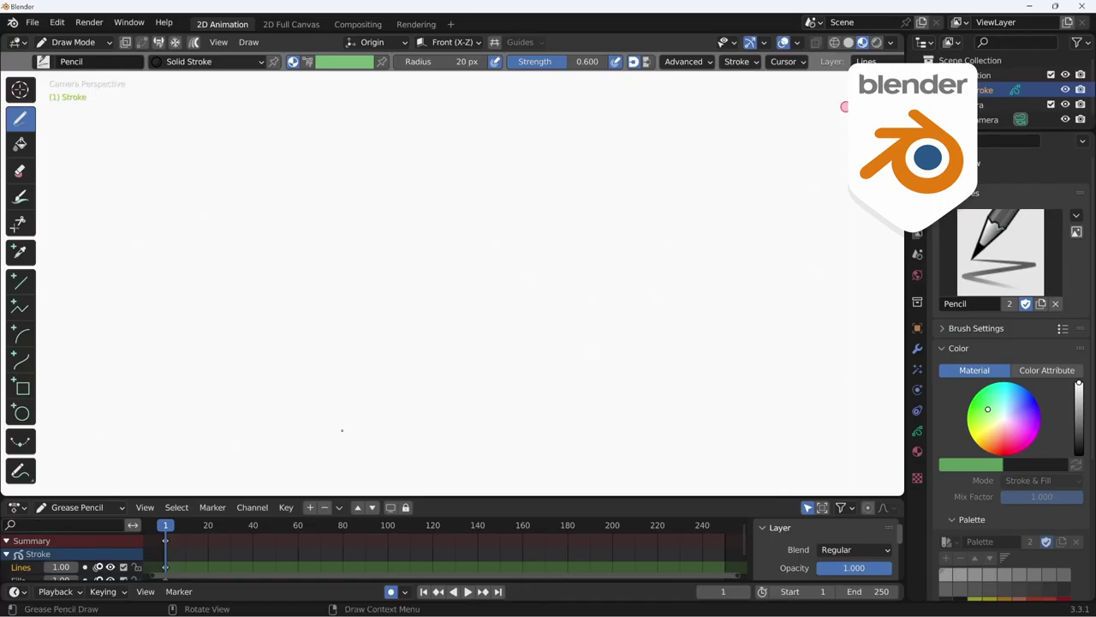
Keep the Pencil brush, draw a long wavy stroke near the top, and raise the radius
left_click(43, 61)
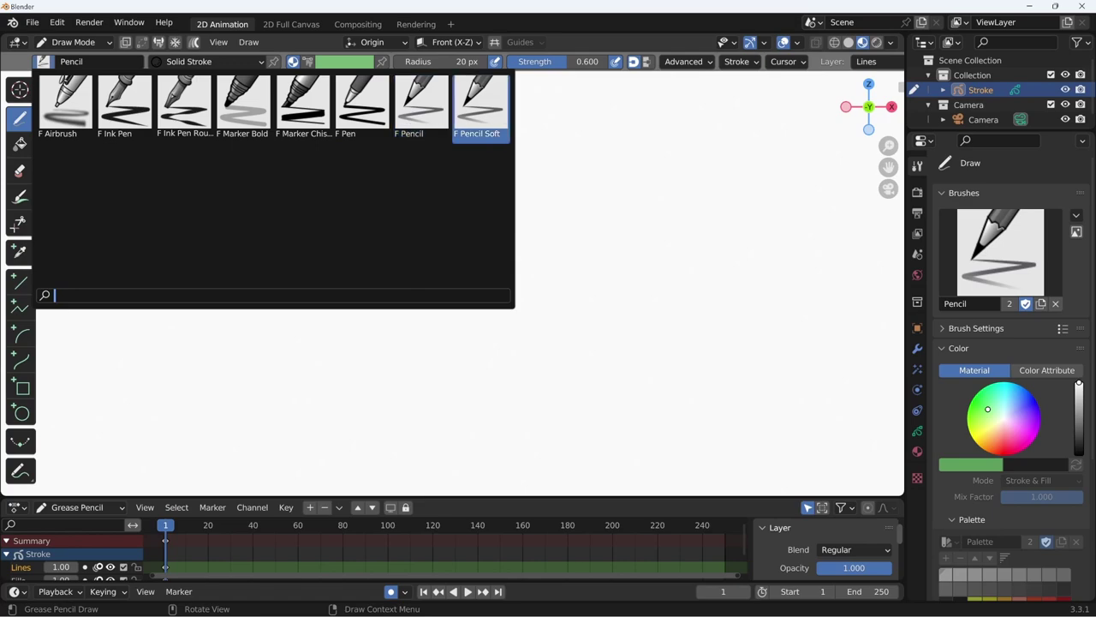
key("Escape")
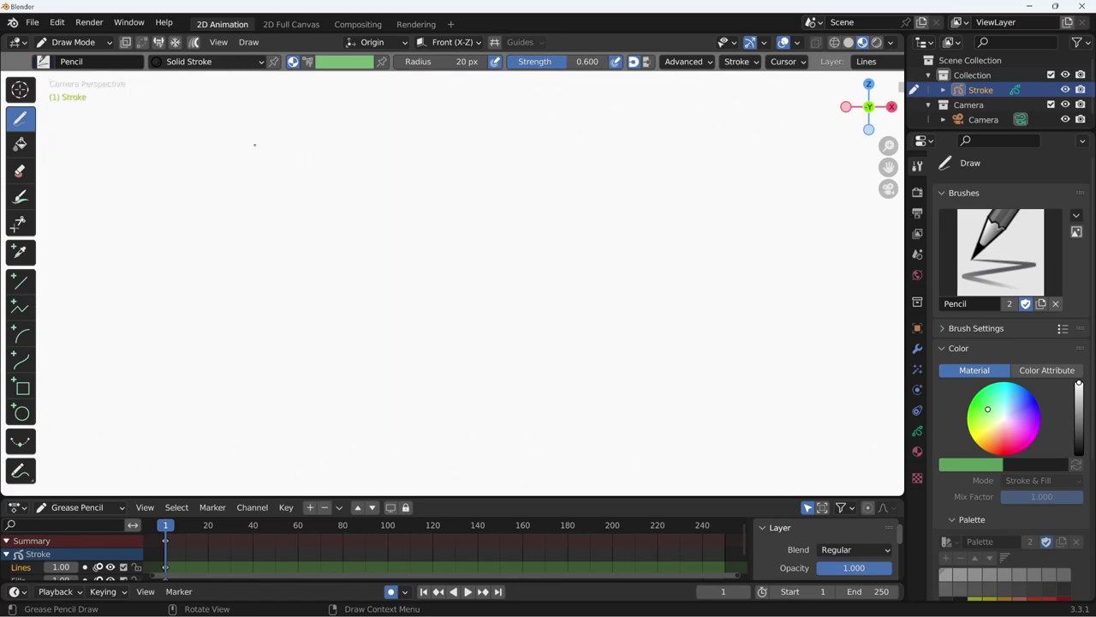
left_click_drag(237, 135, 717, 125)
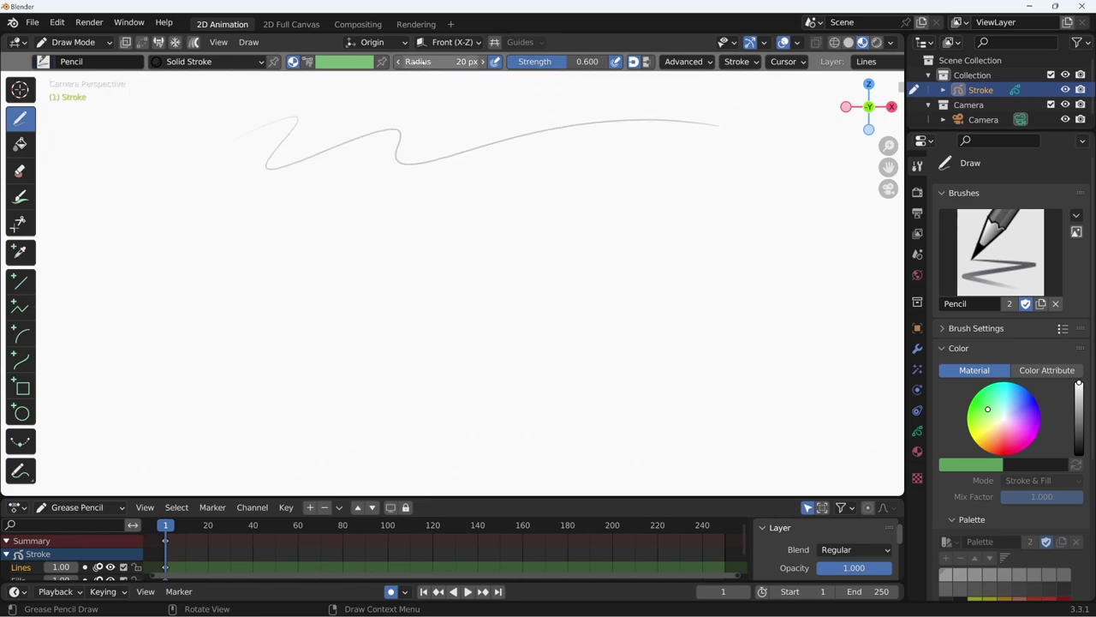
left_click_drag(418, 62, 424, 63)
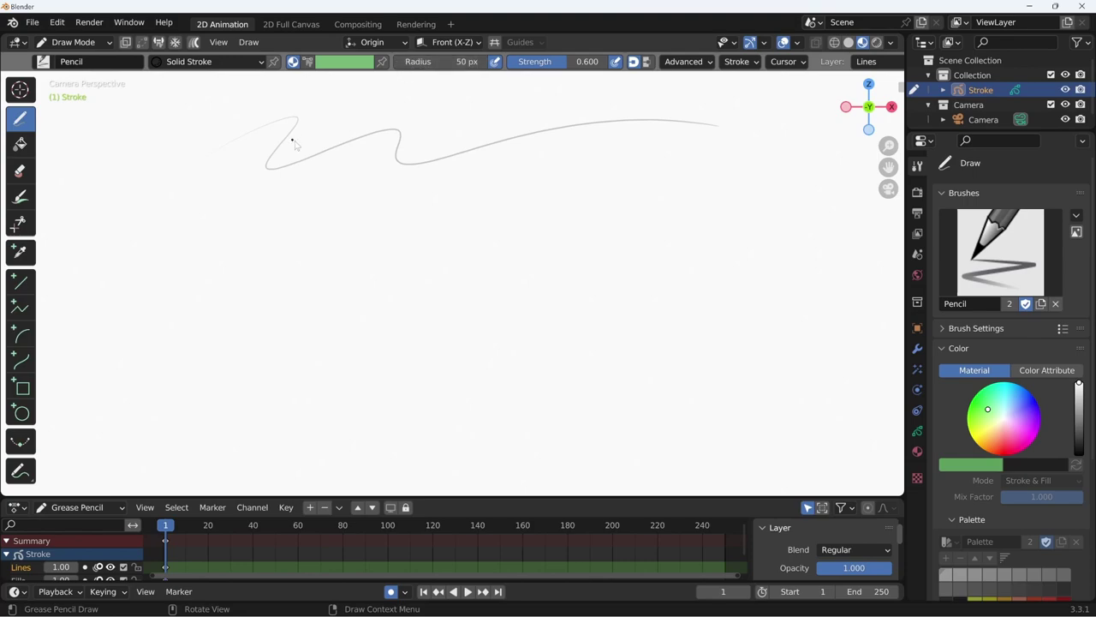
Draw a zigzag across the top, lower the radius to 41 px, and add another wavy stroke
left_click_drag(293, 135, 697, 102)
left_click_drag(459, 62, 452, 61)
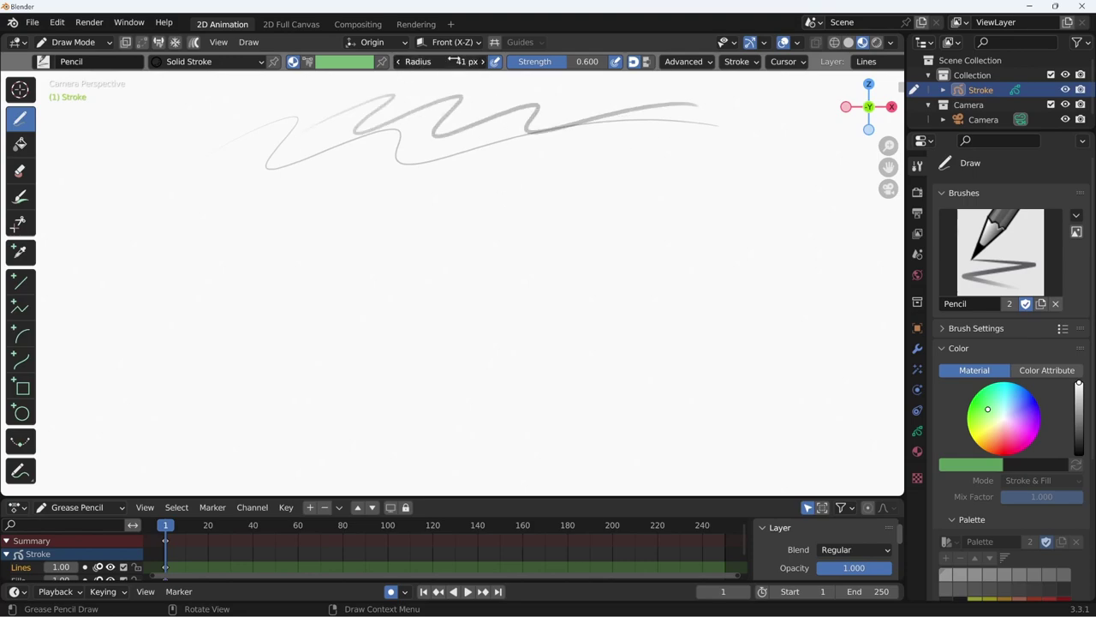
mouse_move(381, 161)
left_mouse_down()
mouse_move(444, 191)
mouse_move(740, 138)
left_mouse_up()
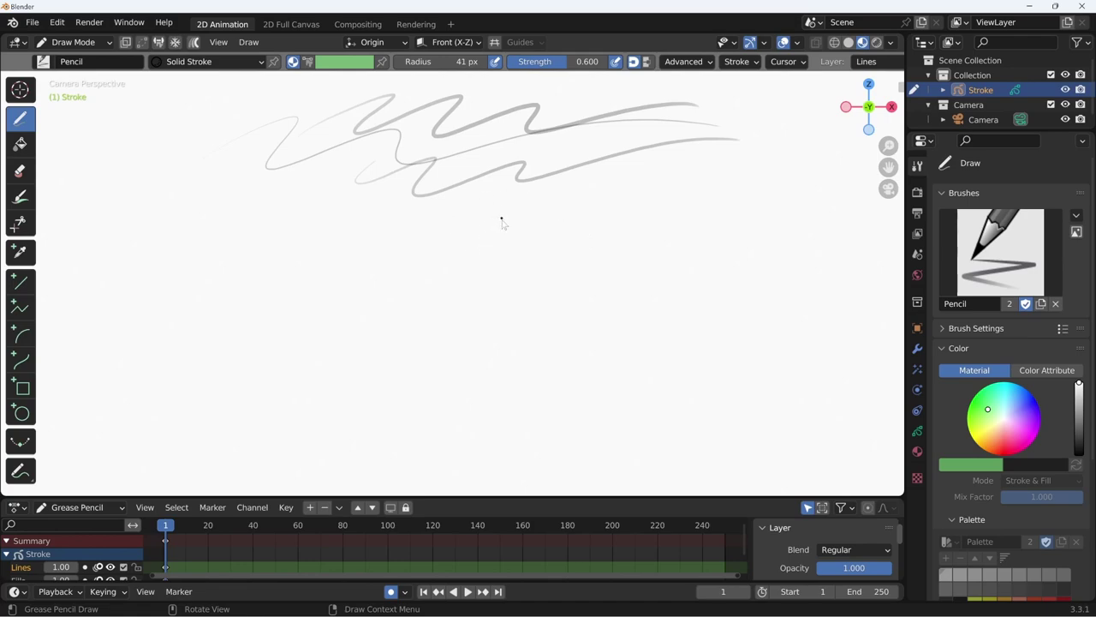
key("f")
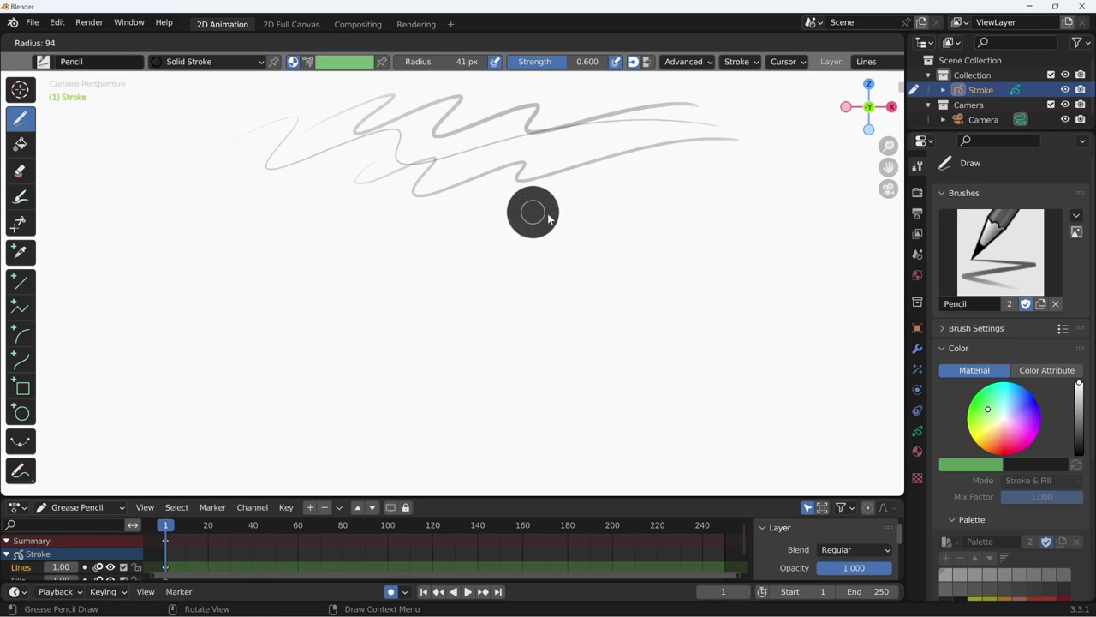
At 85 px radius, draw a thick zigzag, scribble over its left part, and add another wavy stroke
left_click(542, 219)
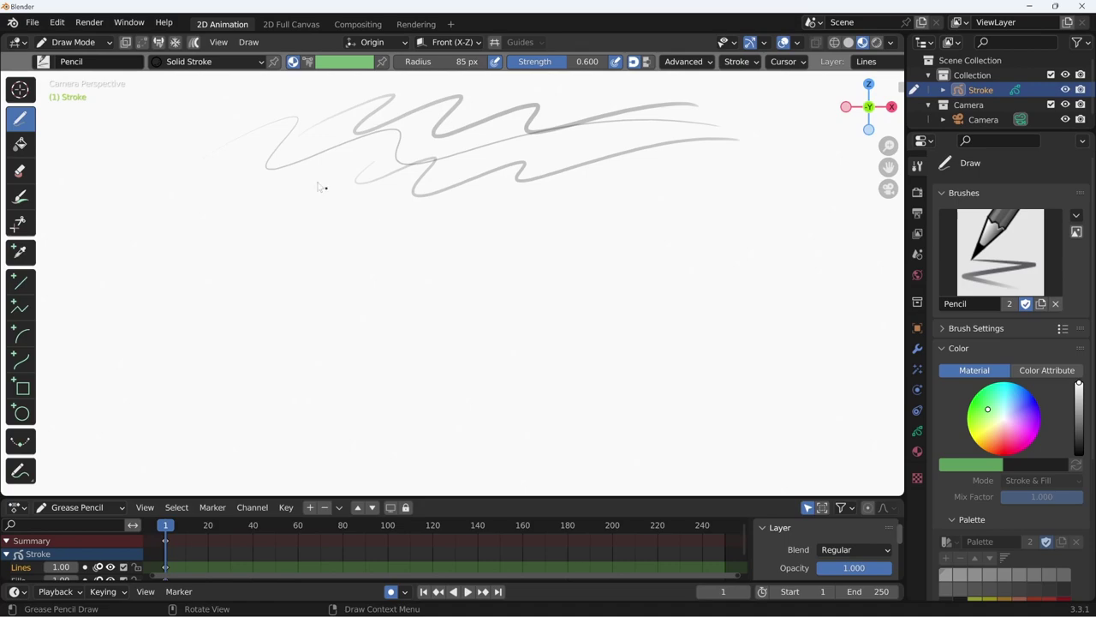
mouse_move(323, 175)
left_mouse_down()
mouse_move(657, 180)
mouse_move(805, 202)
left_mouse_up()
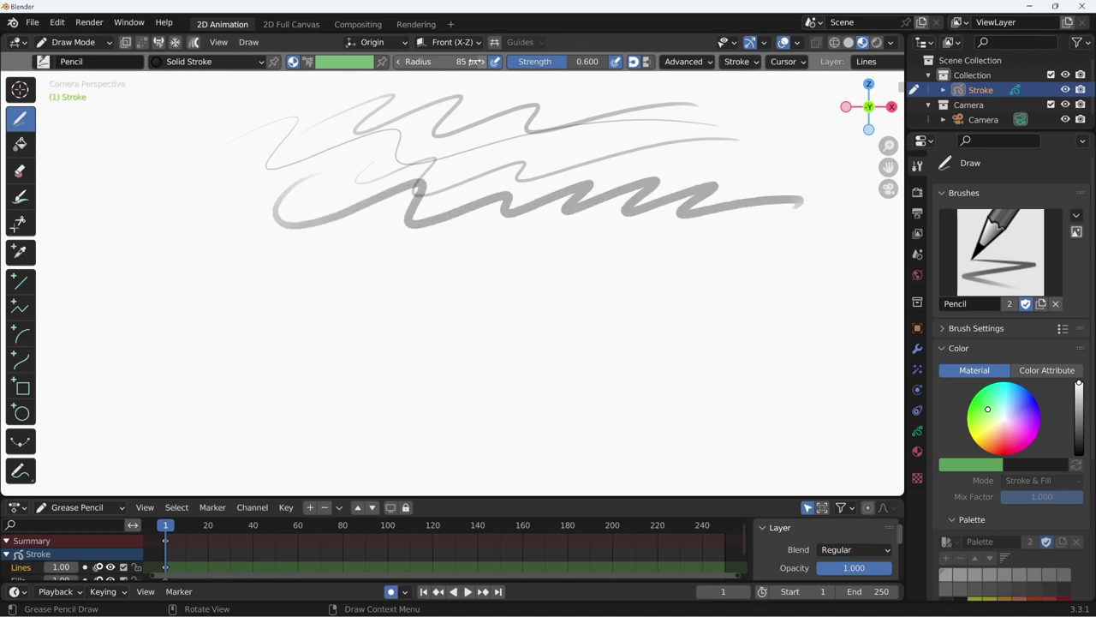
mouse_move(347, 181)
left_mouse_down()
mouse_move(317, 184)
mouse_move(368, 206)
left_mouse_up()
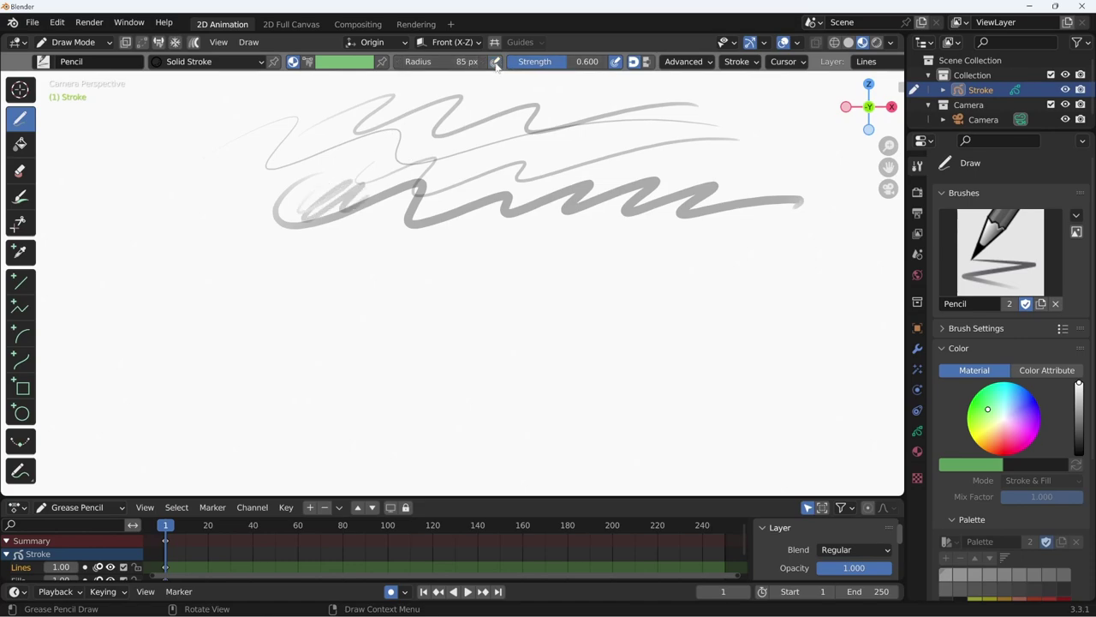
mouse_move(253, 214)
left_mouse_down()
mouse_move(346, 257)
mouse_move(762, 227)
left_mouse_up()
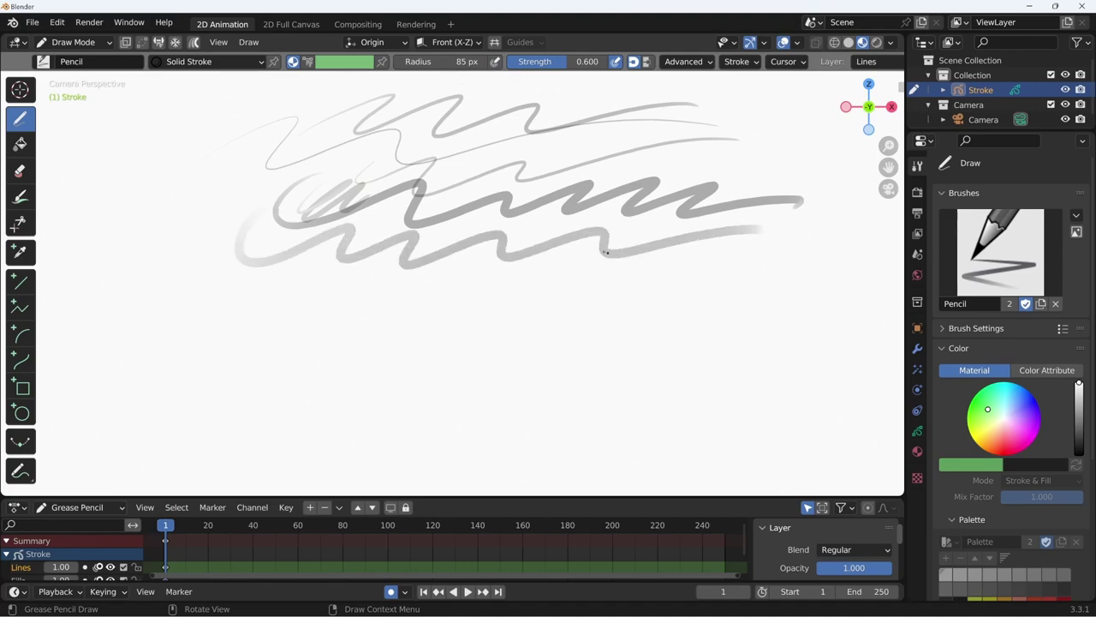
Set the radius to 88, then 25 px for a thin wavy stroke, then 262 px for a thick one
key("f")
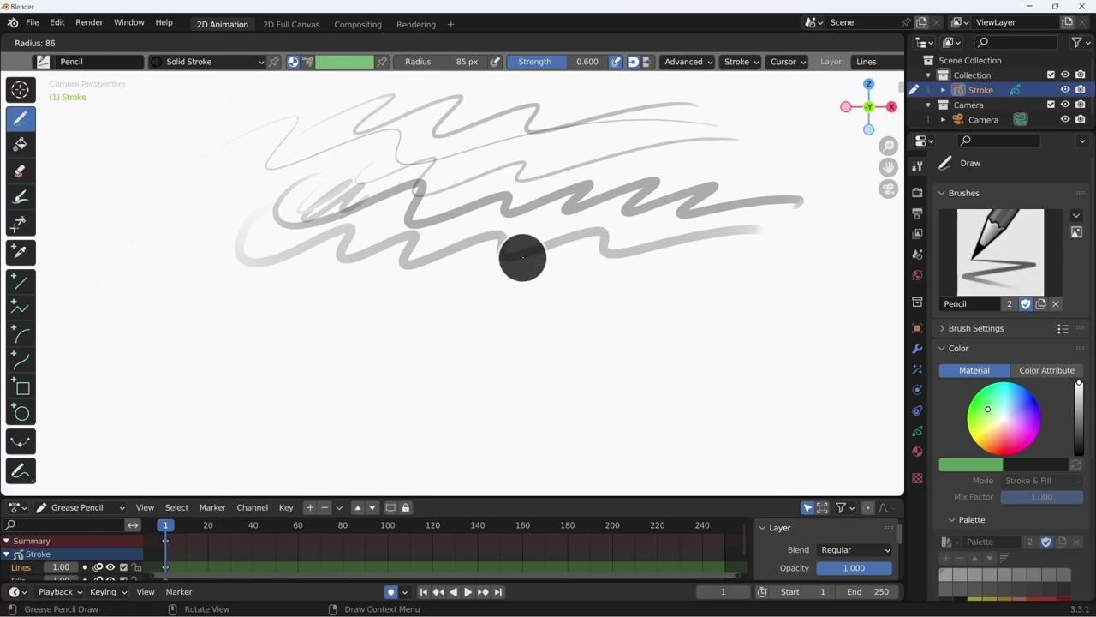
left_click(517, 261)
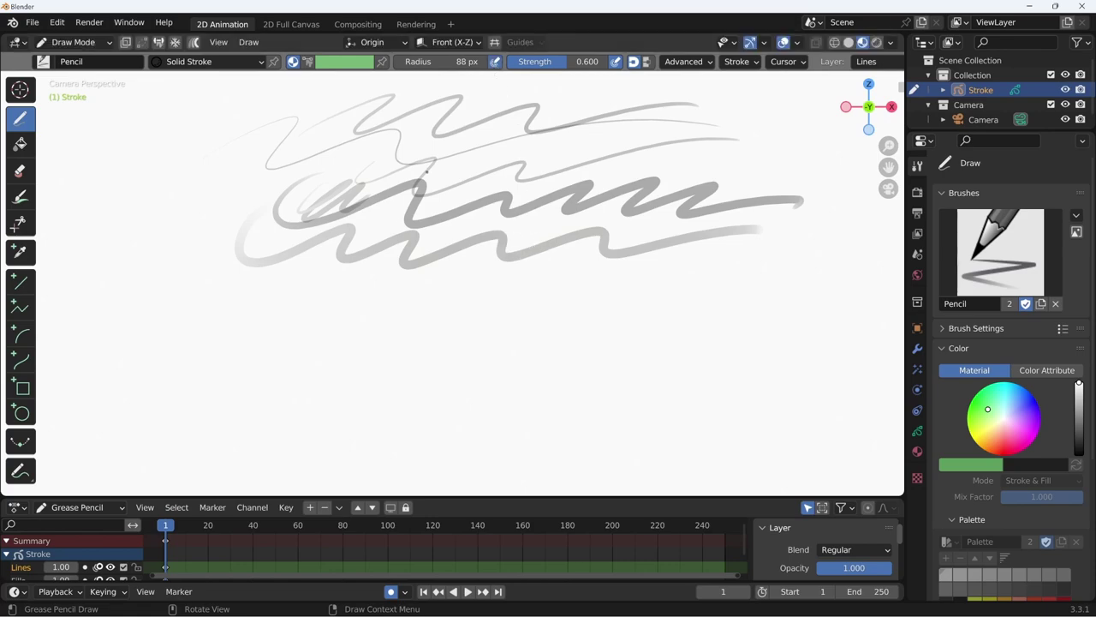
key("f")
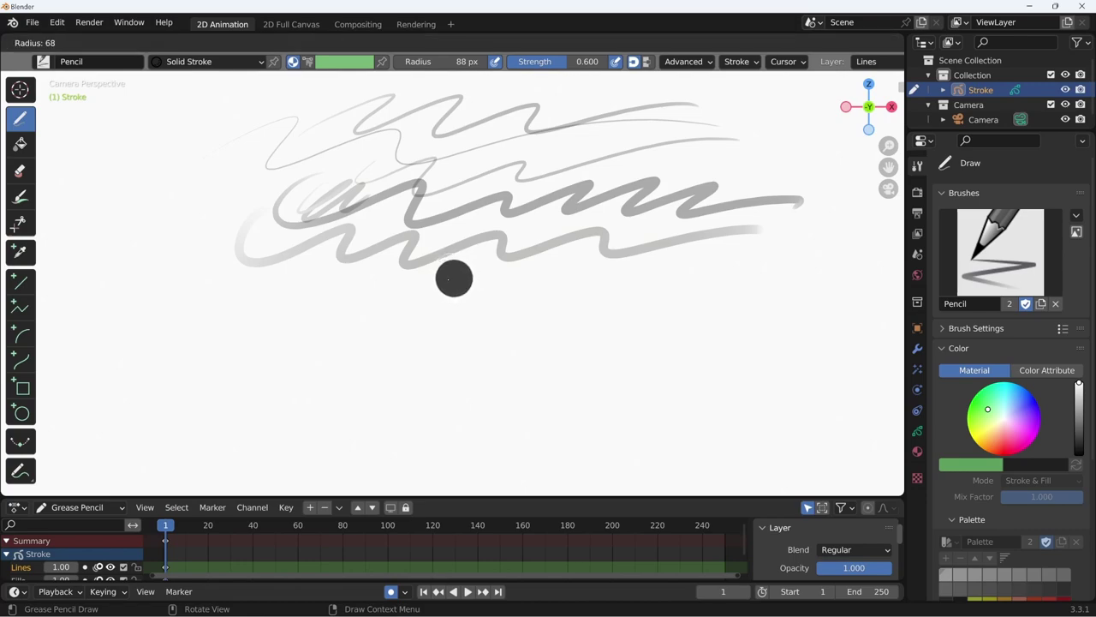
left_click(454, 278)
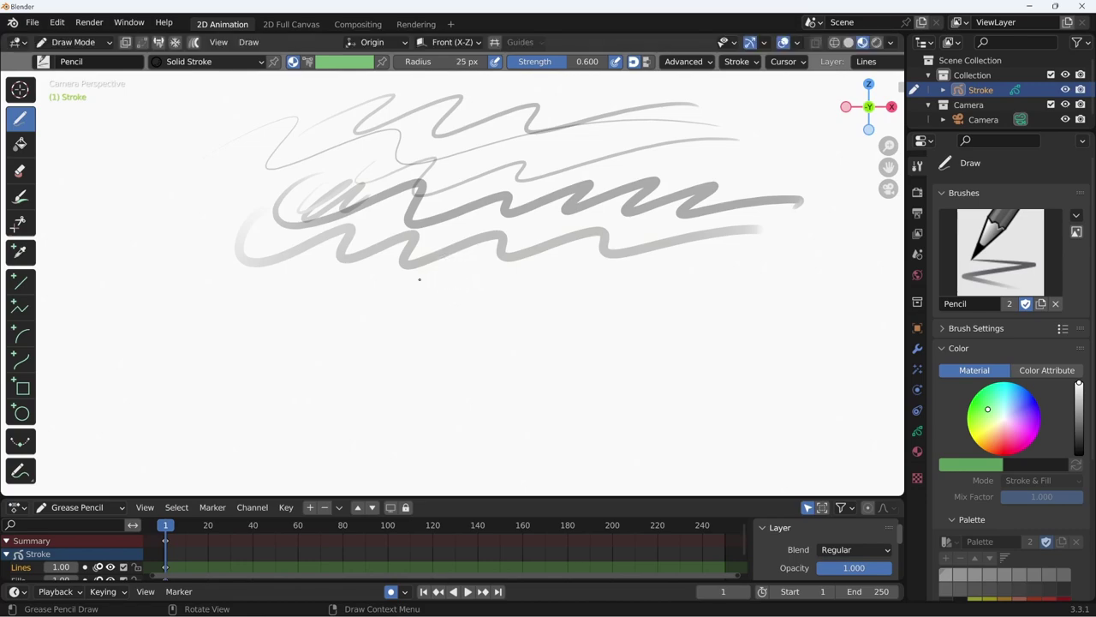
mouse_move(292, 289)
left_mouse_down()
mouse_move(330, 275)
mouse_move(762, 263)
left_mouse_up()
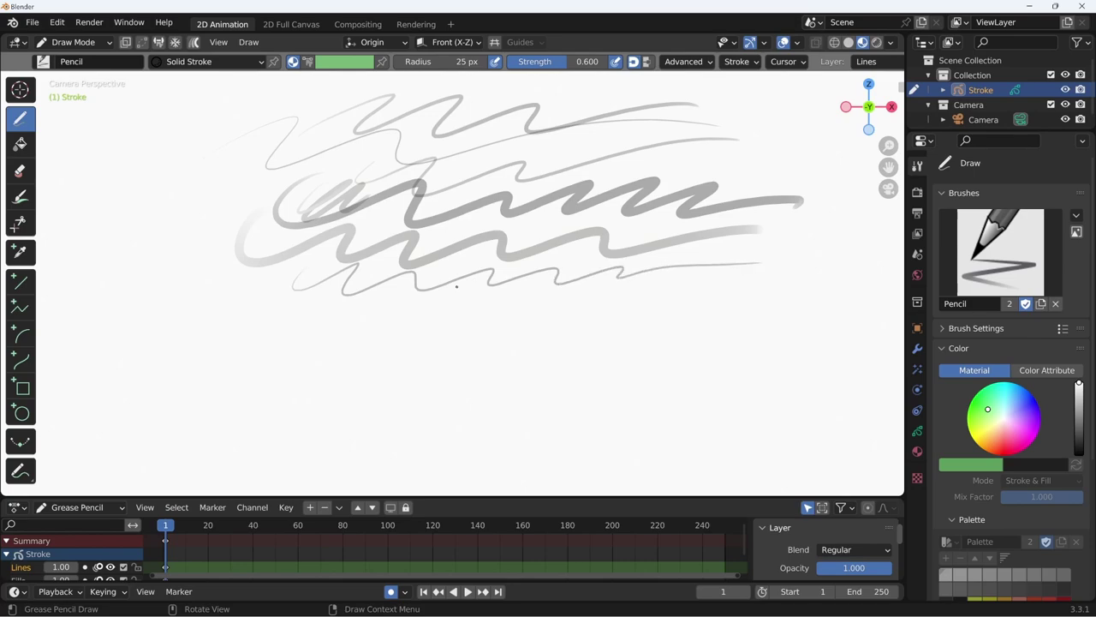
key("f")
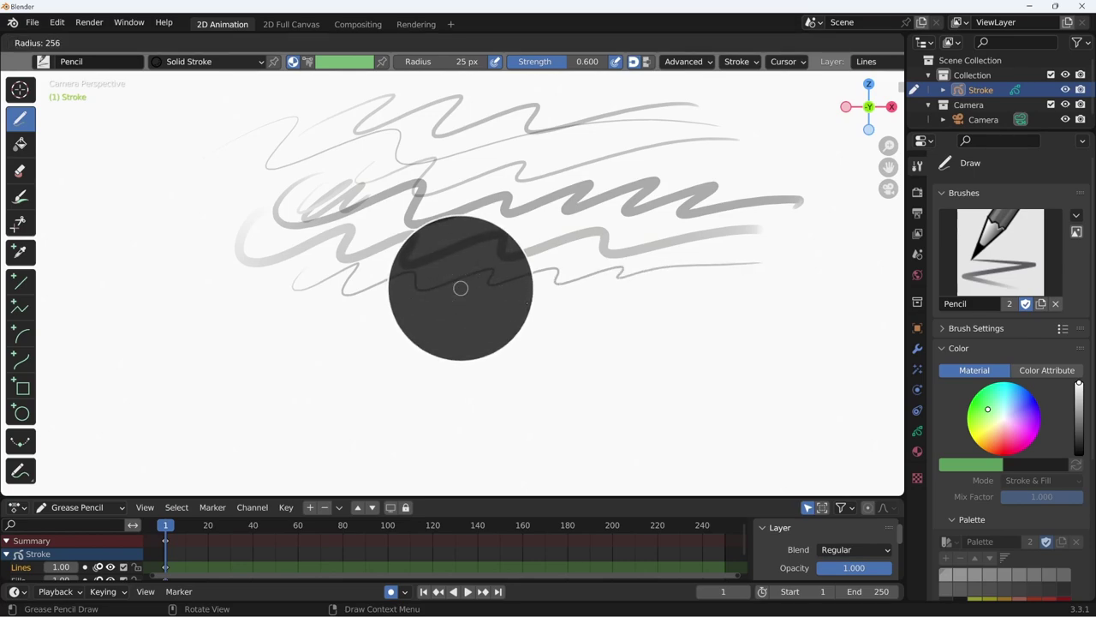
left_click(499, 303)
mouse_move(237, 301)
left_mouse_down()
mouse_move(271, 295)
mouse_move(428, 325)
mouse_move(689, 283)
mouse_move(854, 317)
left_mouse_up()
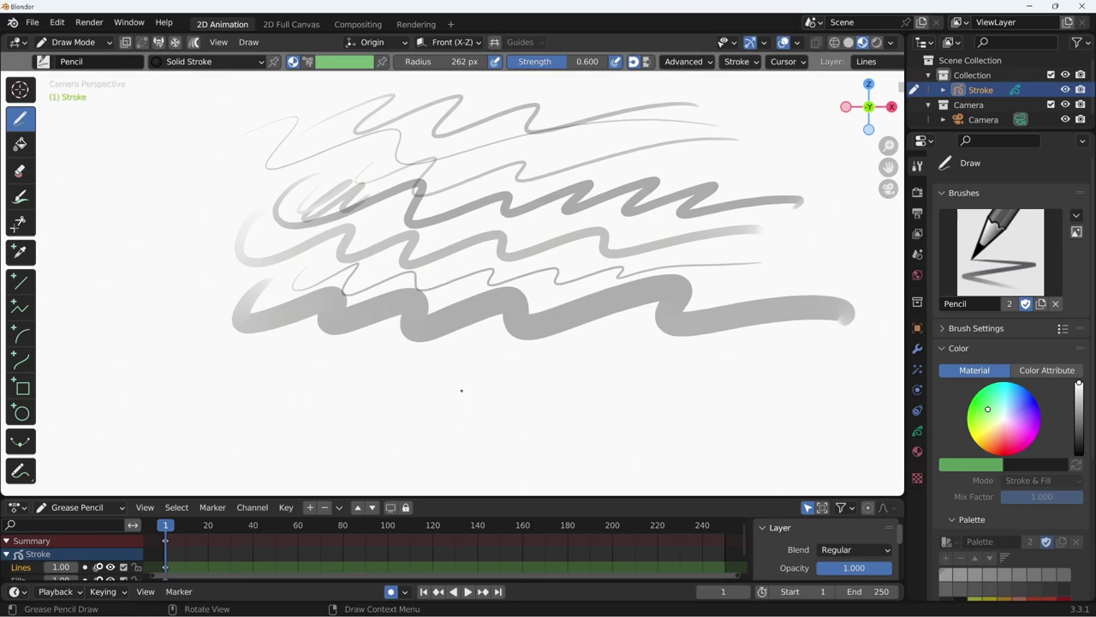
mouse_move(580, 360)
middle_mouse_down()
mouse_move(428, 380)
mouse_move(687, 334)
mouse_move(283, 303)
middle_mouse_up()
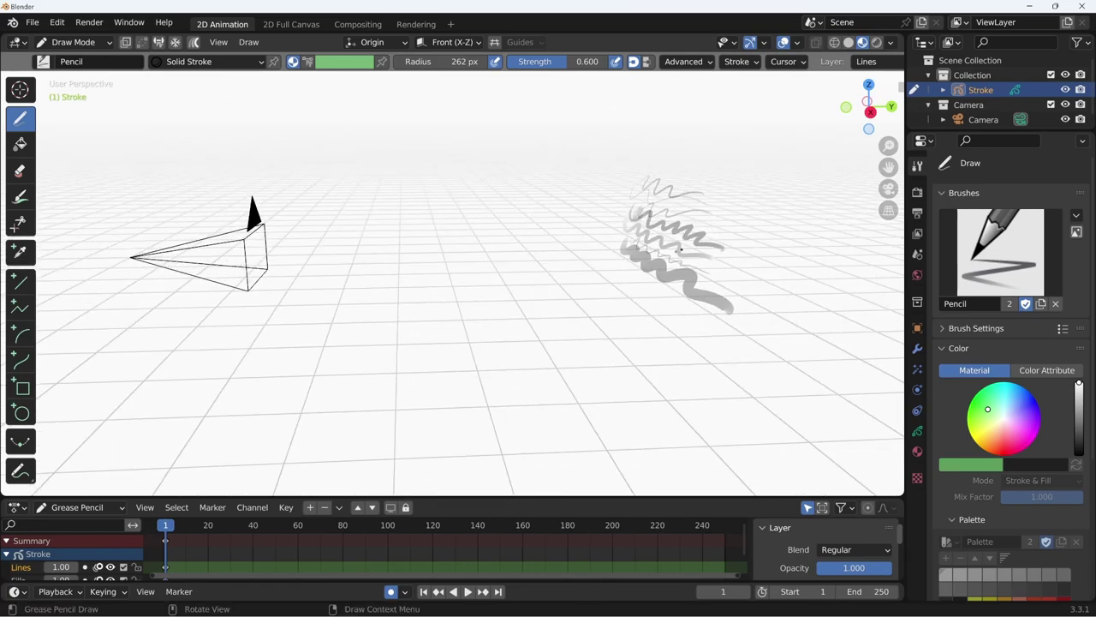
middle_click_drag(660, 280, 644, 287)
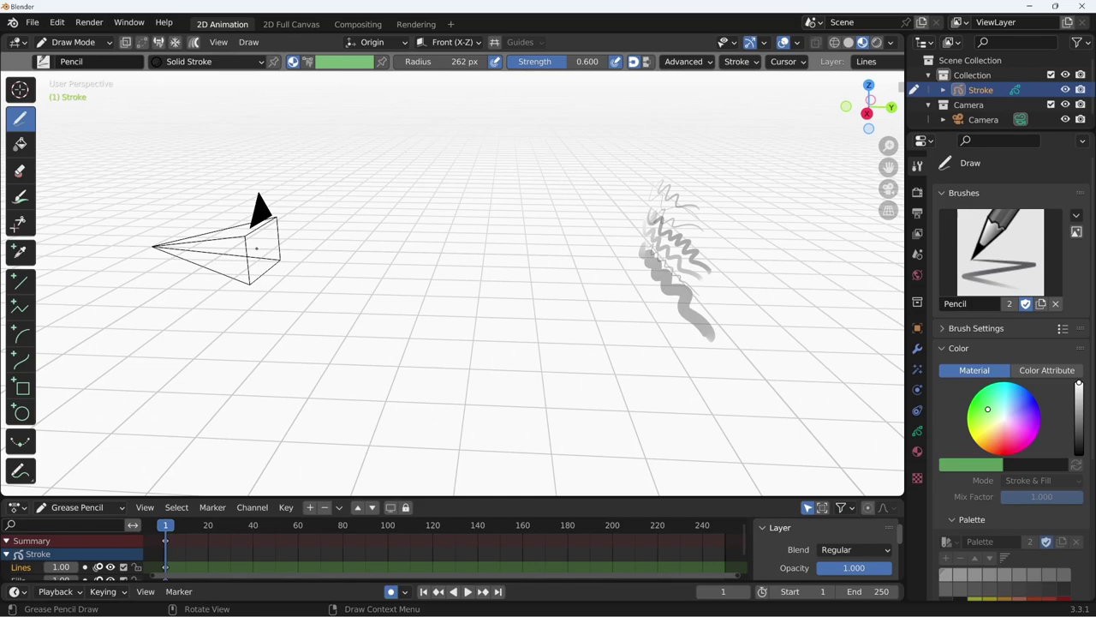
middle_click_drag(670, 273, 664, 281)
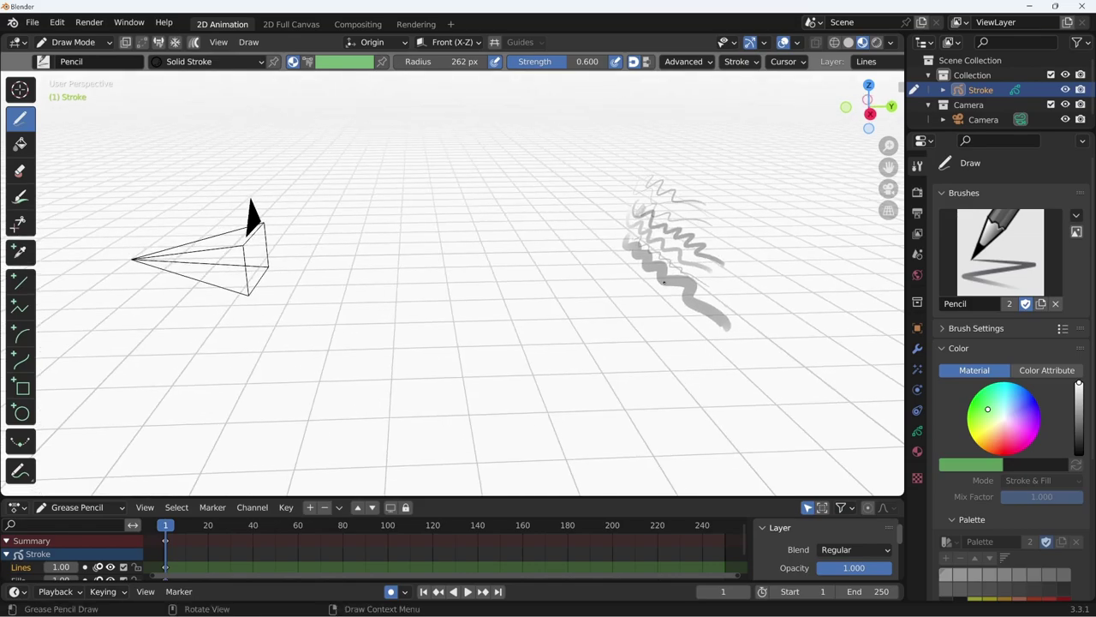
key("KP_0")
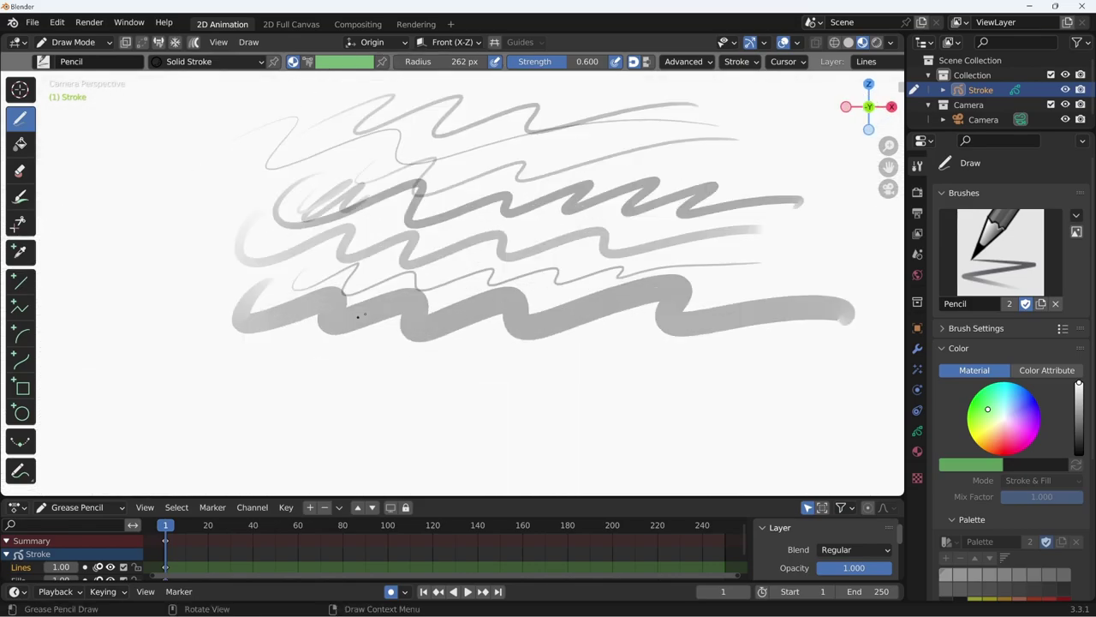
Draw wavy strokes near the bottom at 106 px and 160 px radius, leaving the radius at 84 px
key("f")
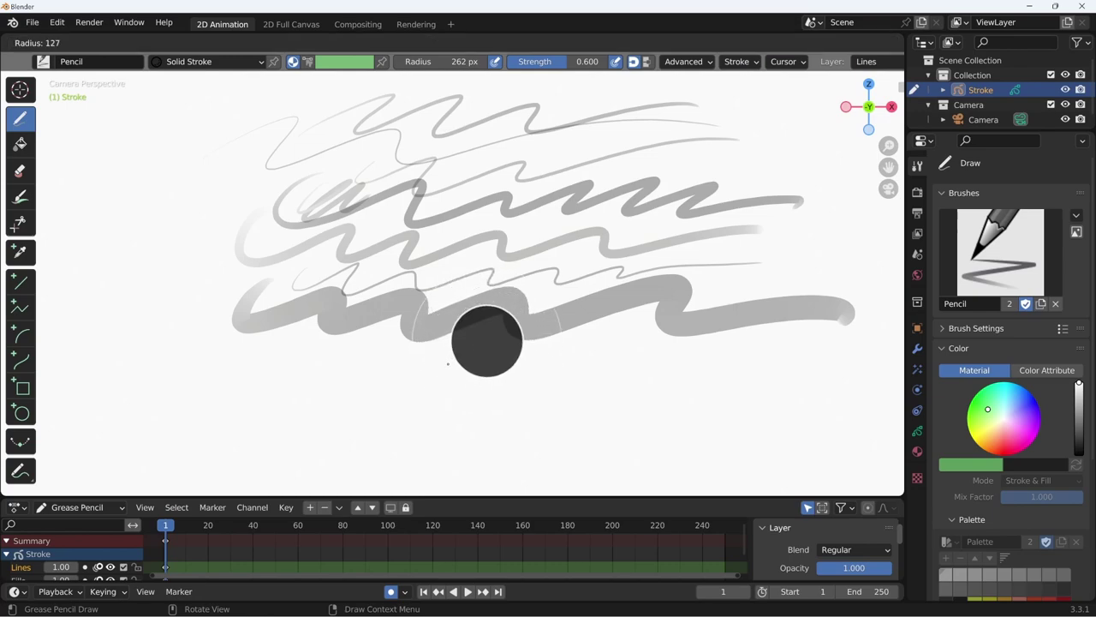
left_click(420, 356)
left_click_drag(258, 364, 767, 347)
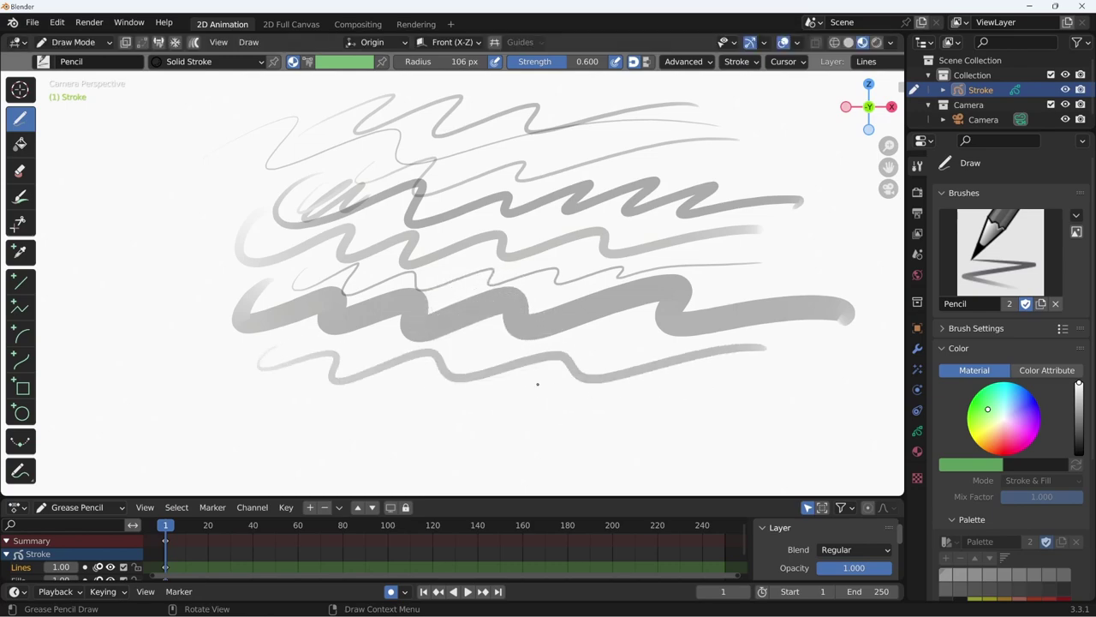
key("f")
left_click(485, 136)
key("f")
left_click(248, 396)
key("f")
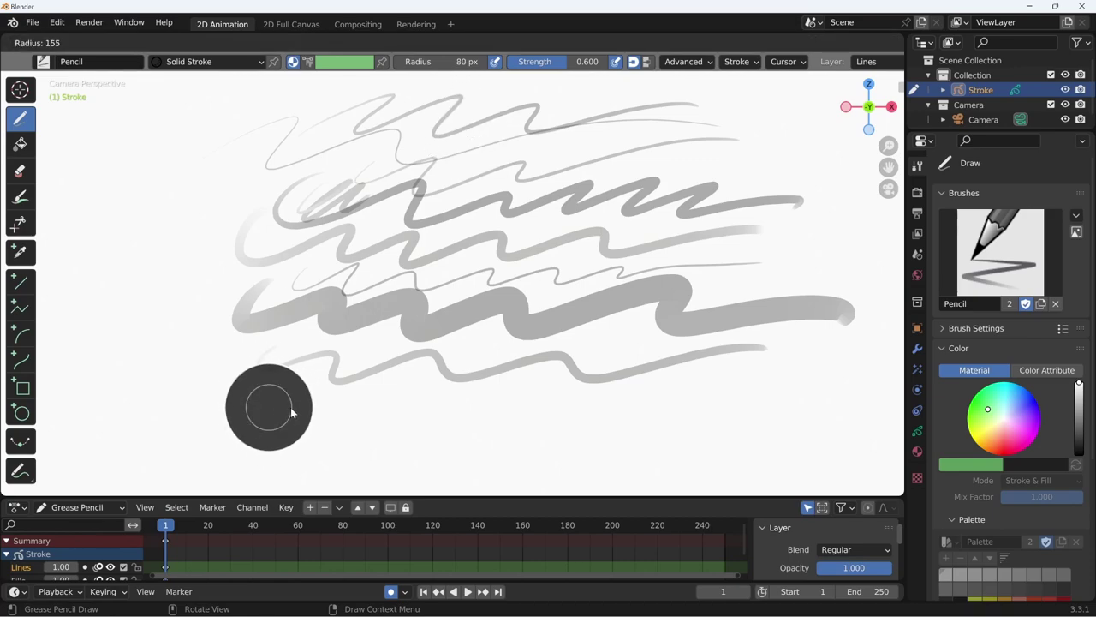
left_click(282, 410)
left_click_drag(226, 416, 826, 415)
key("f")
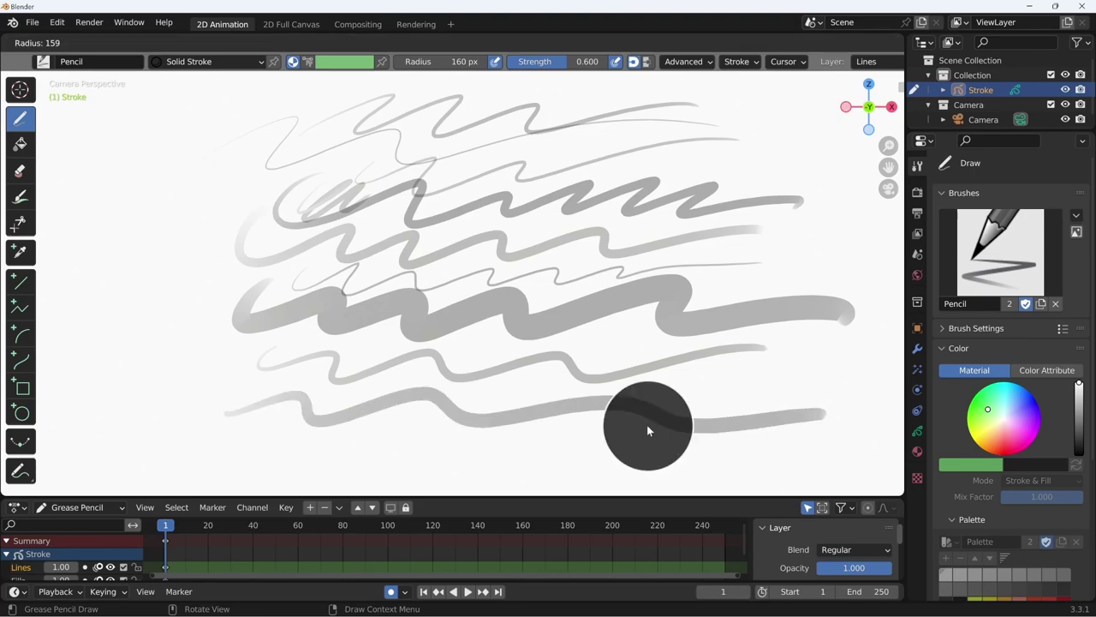
left_click(624, 436)
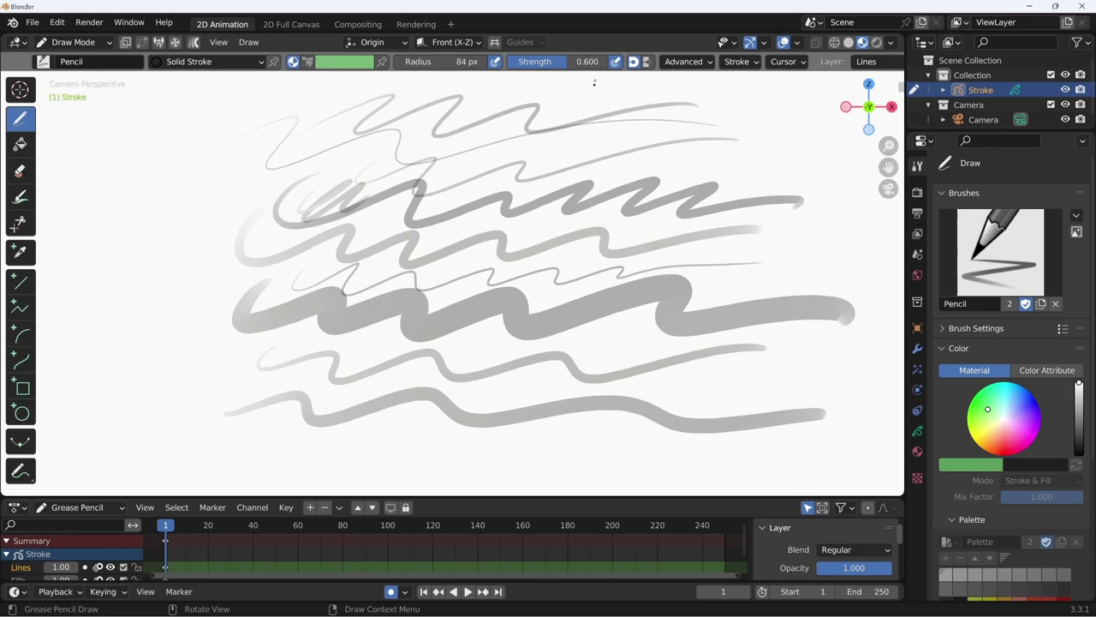
Lower the strength from 0.600 to 0.069 and draw faint vertical strokes along the left edge
left_click_drag(566, 66, 518, 66)
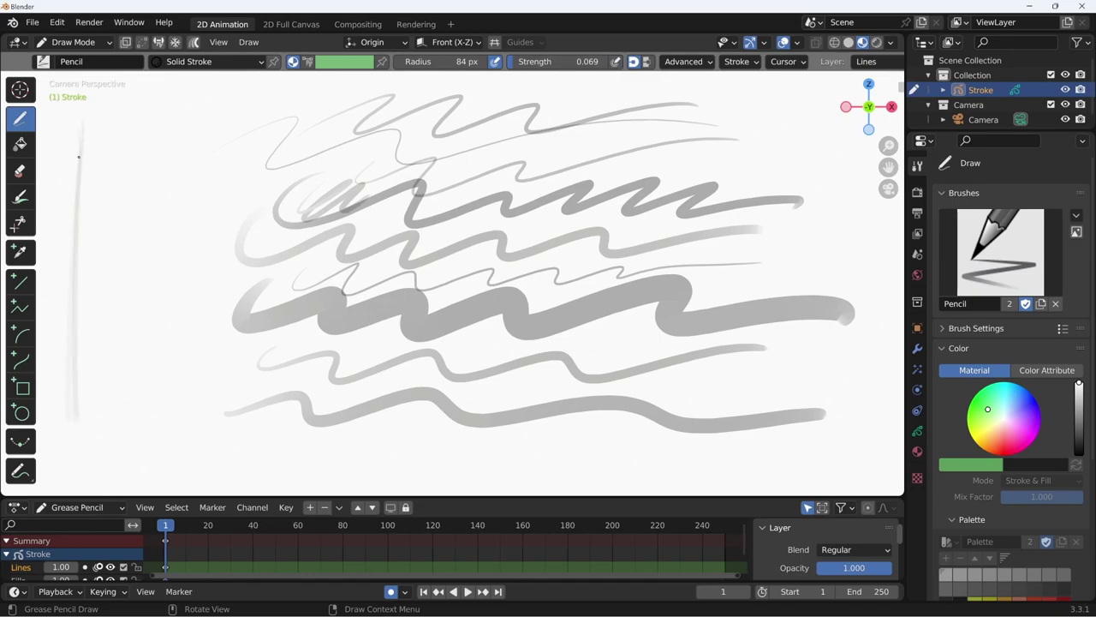
mouse_move(78, 157)
left_mouse_down()
mouse_move(70, 377)
mouse_move(80, 152)
left_mouse_up()
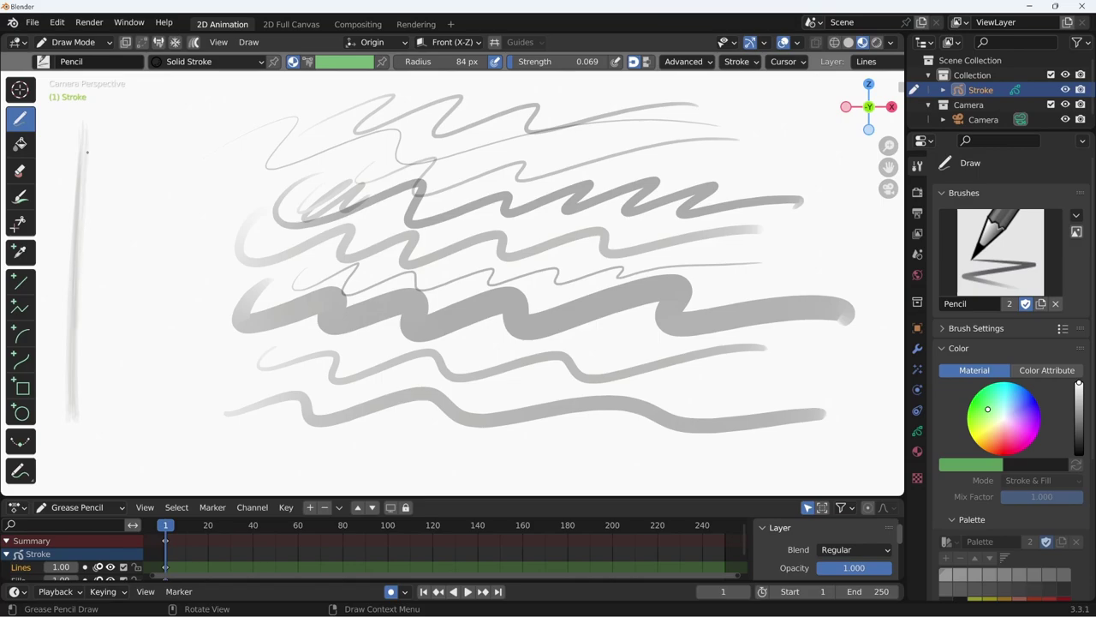
mouse_move(70, 369)
left_mouse_down()
mouse_move(78, 157)
mouse_move(72, 396)
left_mouse_up()
left_click_drag(78, 326, 73, 386)
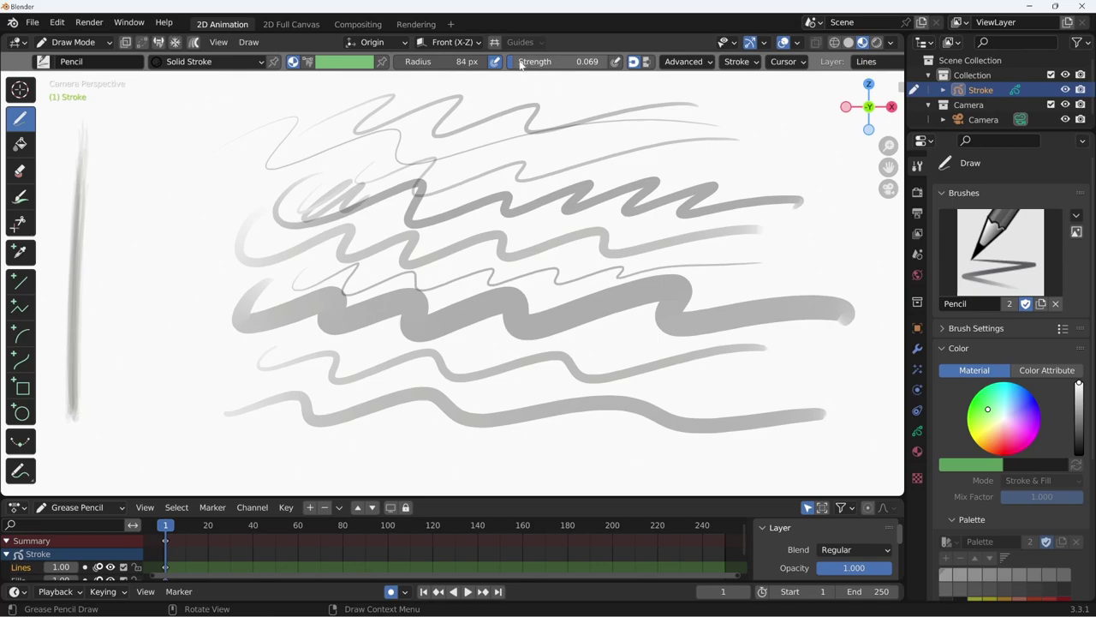
Raise the strength to 0.555 and build up a dark thin vertical stroke with repeated passes
mouse_move(517, 65)
left_mouse_down()
mouse_move(561, 65)
mouse_move(558, 74)
left_mouse_up()
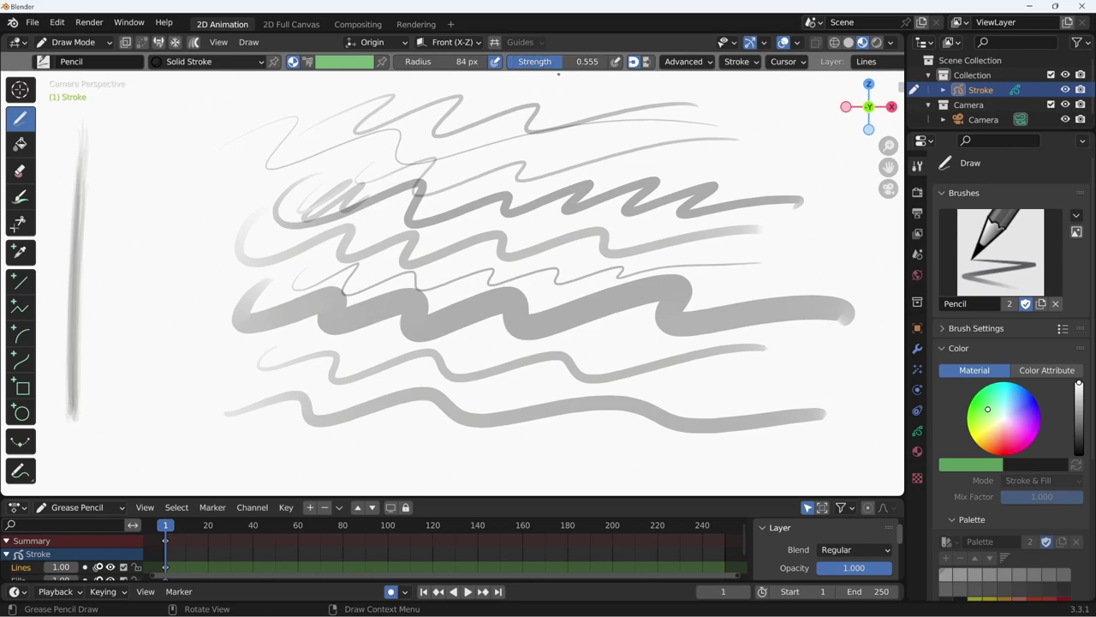
left_click_drag(106, 150, 95, 401)
left_click_drag(110, 178, 96, 399)
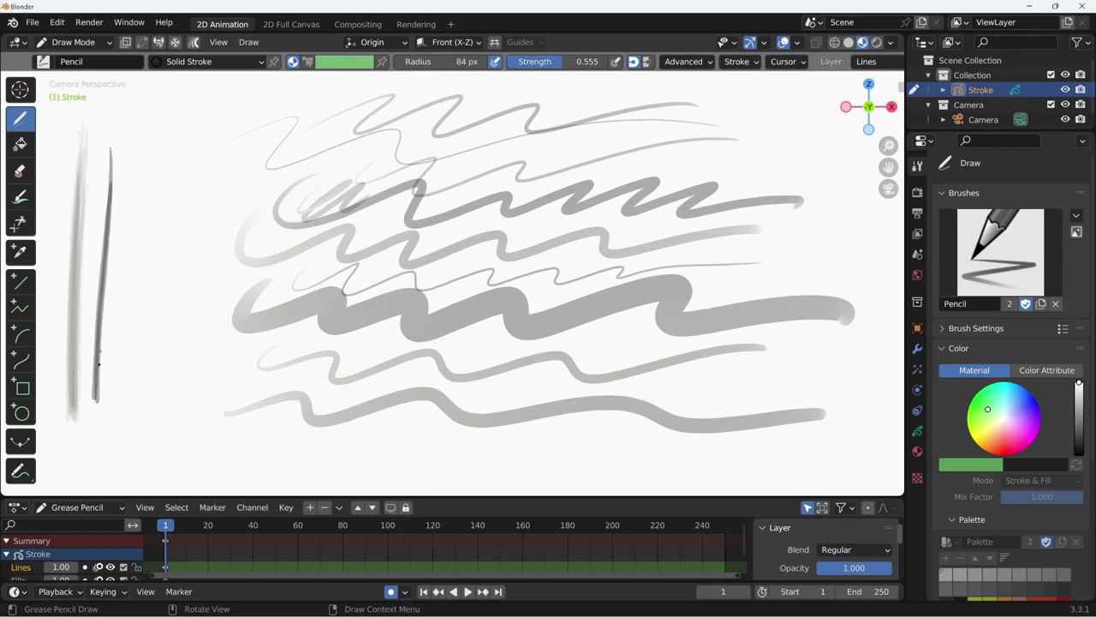
left_click_drag(110, 202, 95, 382)
left_click_drag(109, 213, 94, 382)
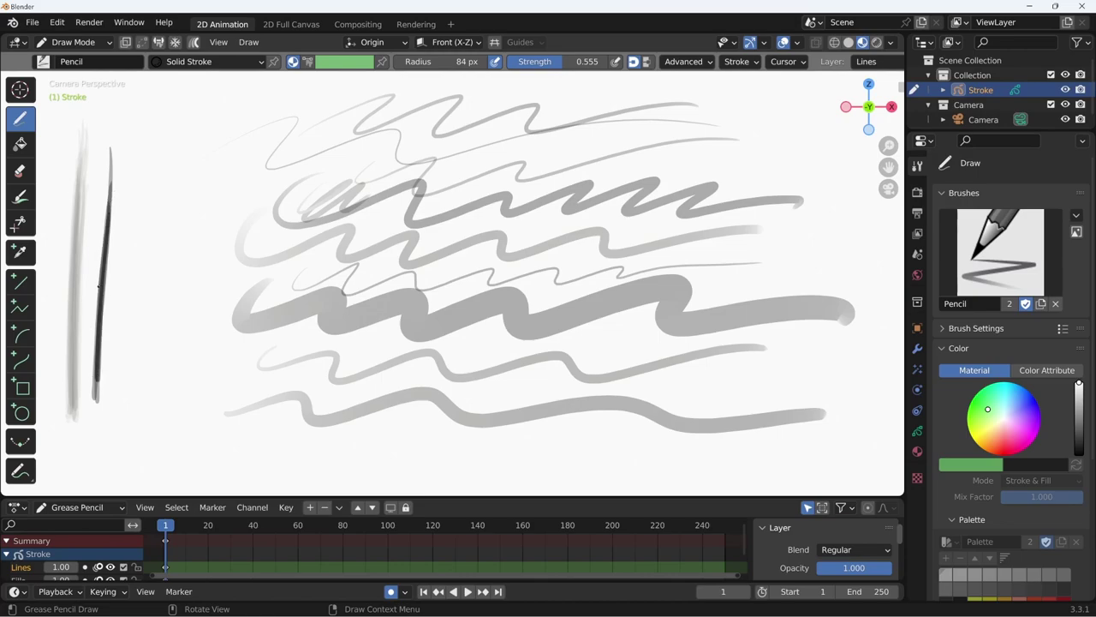
left_click_drag(108, 219, 95, 381)
Build up a grey vertical stroke to the right, then draw a looped hook and crossbar at top-left
mouse_move(132, 189)
left_mouse_down()
mouse_move(118, 385)
mouse_move(123, 321)
left_mouse_up()
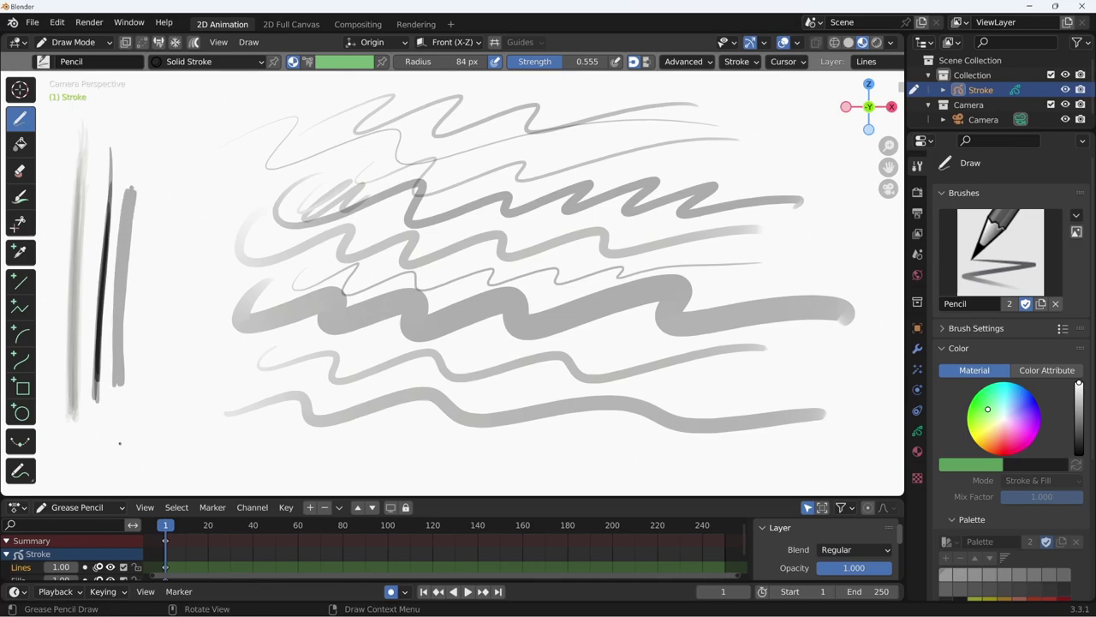
mouse_move(128, 199)
left_mouse_down()
mouse_move(115, 377)
mouse_move(113, 344)
mouse_move(116, 365)
left_mouse_up()
left_click_drag(127, 265, 117, 346)
left_click_drag(128, 197, 117, 369)
left_click_drag(118, 263, 111, 373)
left_click_drag(125, 205, 109, 377)
left_click_drag(132, 200, 113, 377)
left_click_drag(129, 233, 116, 351)
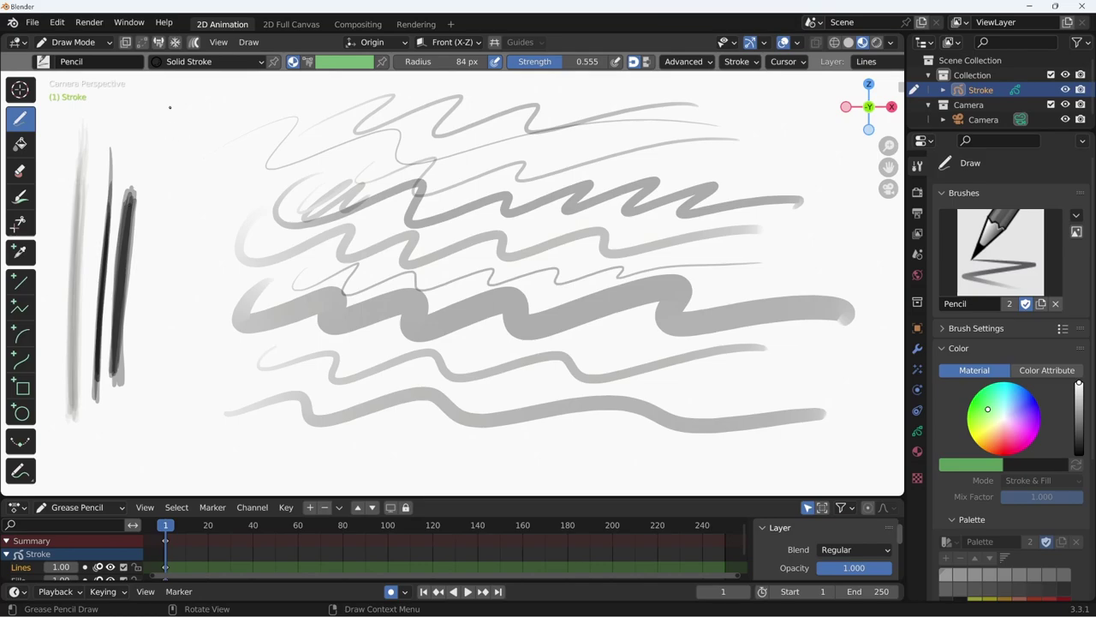
left_click_drag(166, 89, 196, 129)
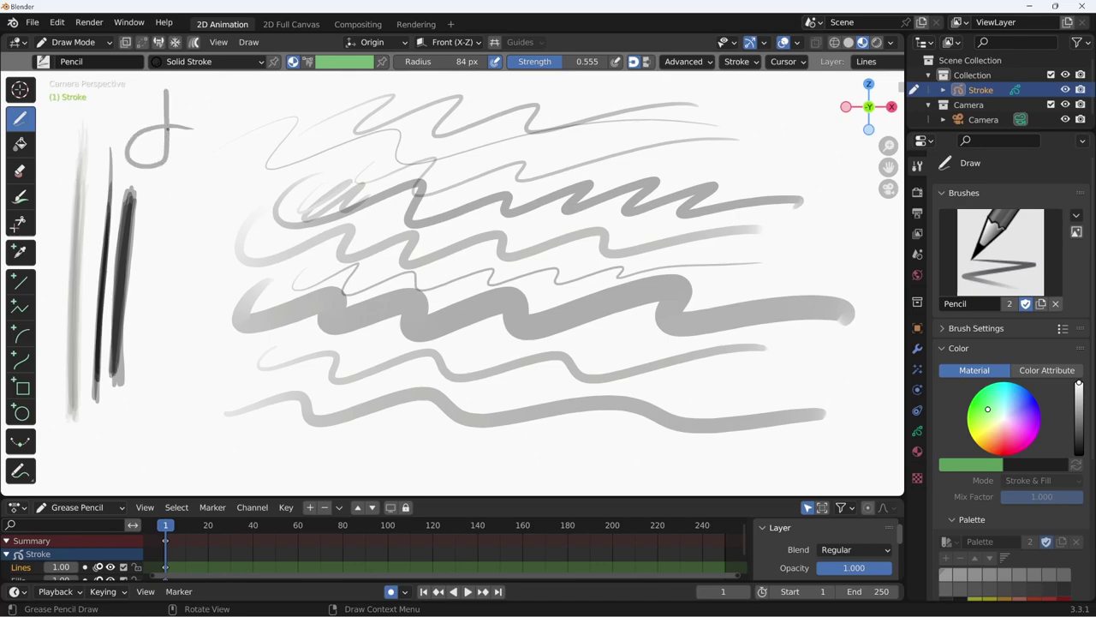
mouse_move(139, 188)
left_mouse_down()
mouse_move(198, 186)
mouse_move(166, 221)
left_mouse_up()
Set the pencil strength to 0.059, then to 1.000, and draw a black vertical stroke
key("shift+f")
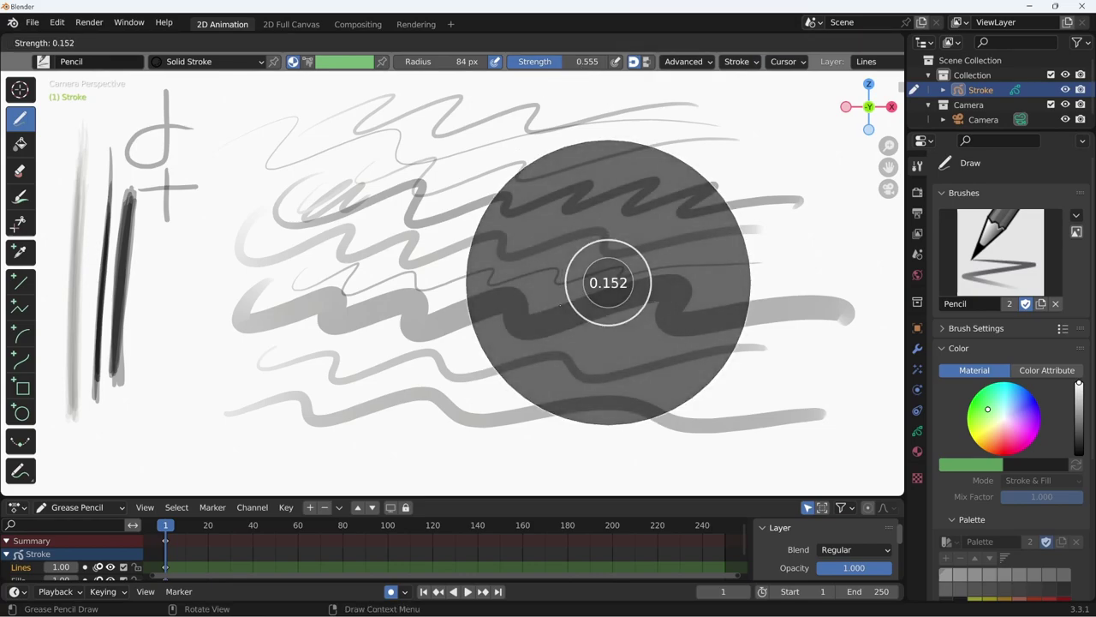
left_click(613, 282)
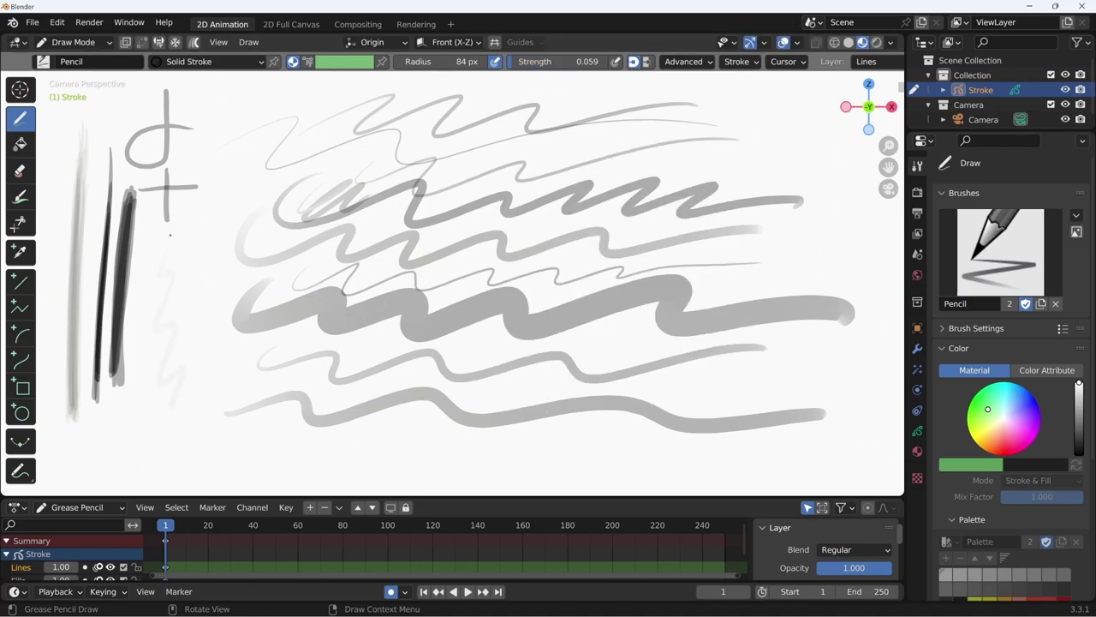
key("shift+f")
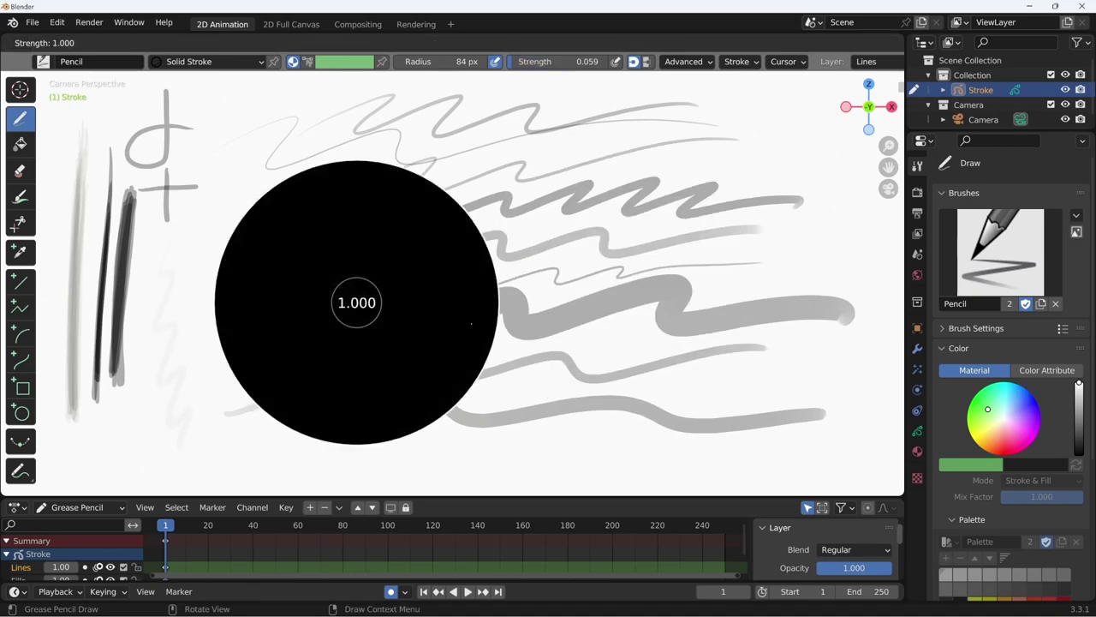
left_click(470, 324)
mouse_move(198, 219)
left_mouse_down()
mouse_move(194, 432)
mouse_move(210, 209)
left_mouse_up()
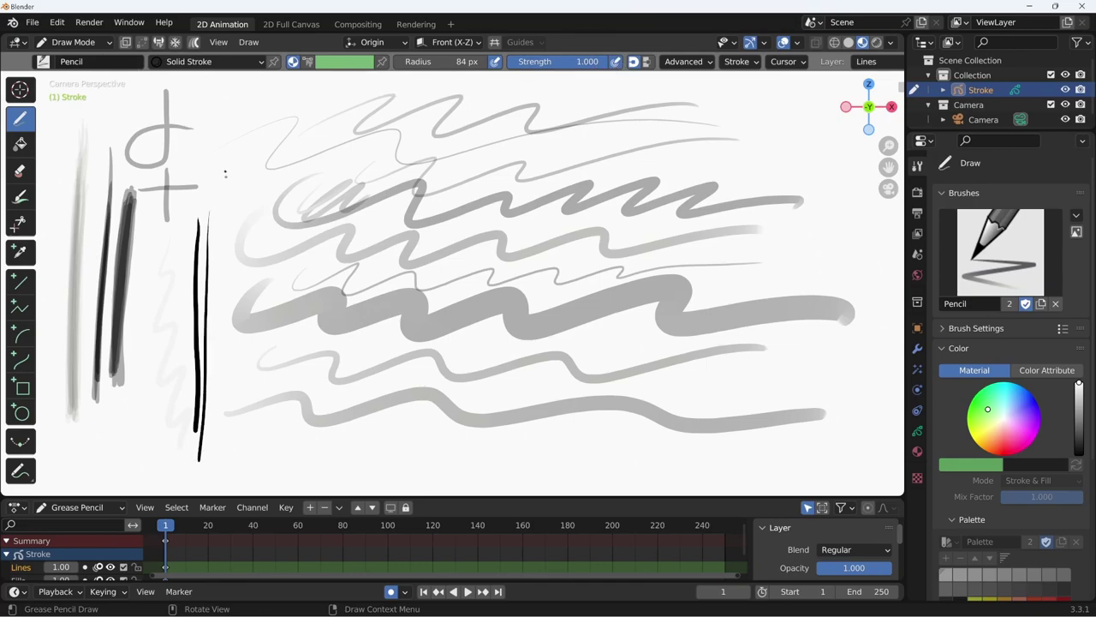
Add a run of grey vertical strokes, a stroke along the bottom, and short dashes at top right
left_click_drag(228, 180, 214, 469)
left_click_drag(240, 173, 231, 471)
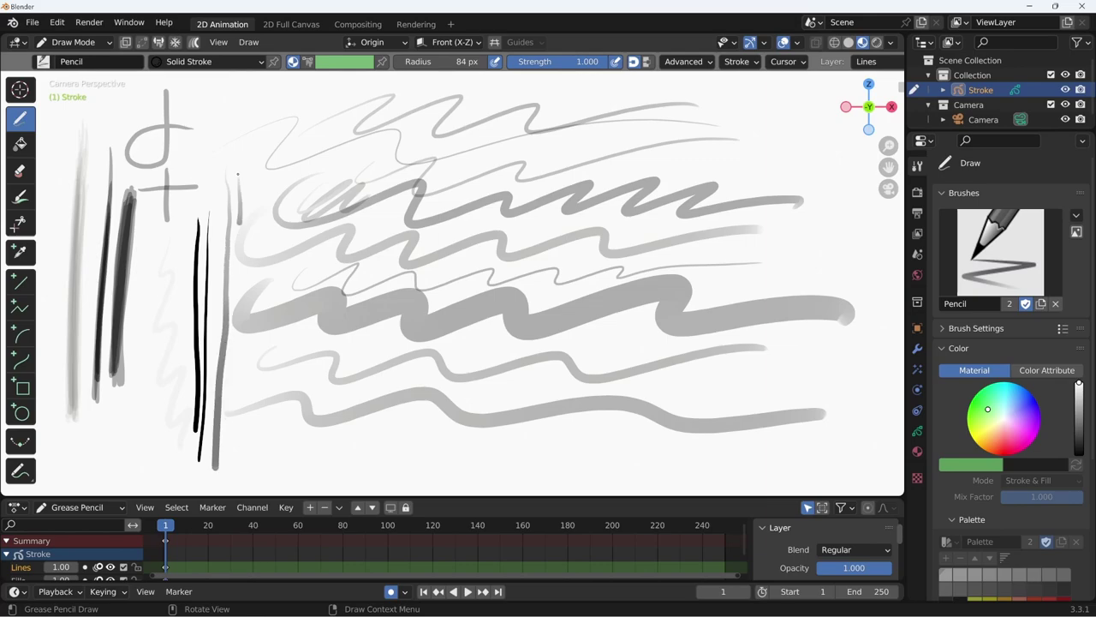
left_click_drag(249, 202, 246, 477)
left_click_drag(257, 263, 253, 475)
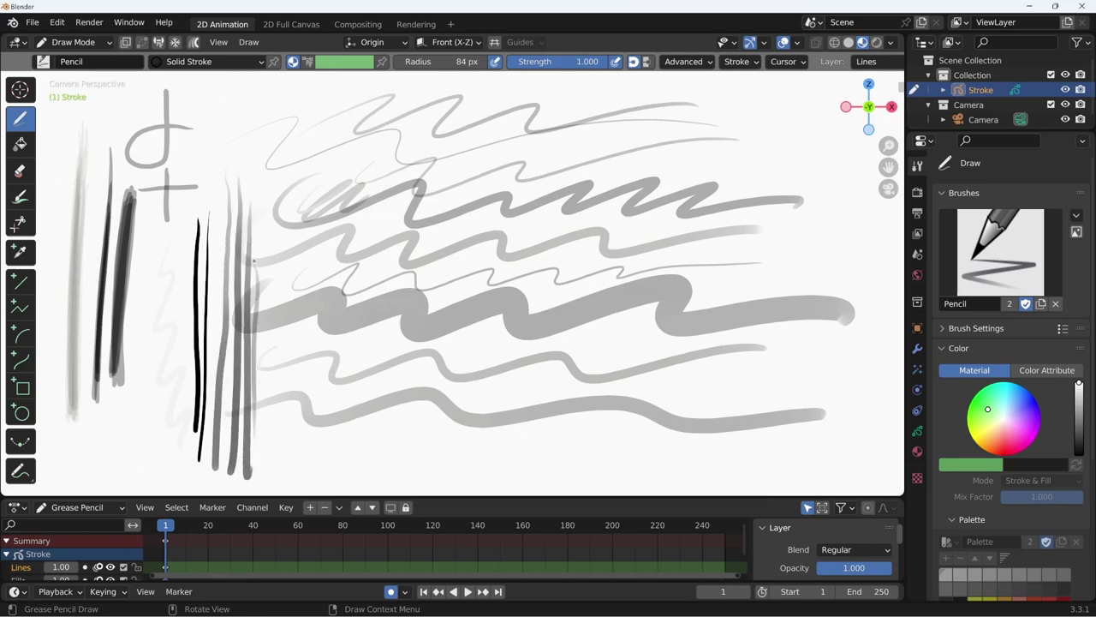
mouse_move(265, 402)
left_mouse_down()
mouse_move(277, 436)
mouse_move(322, 454)
mouse_move(558, 460)
left_mouse_up()
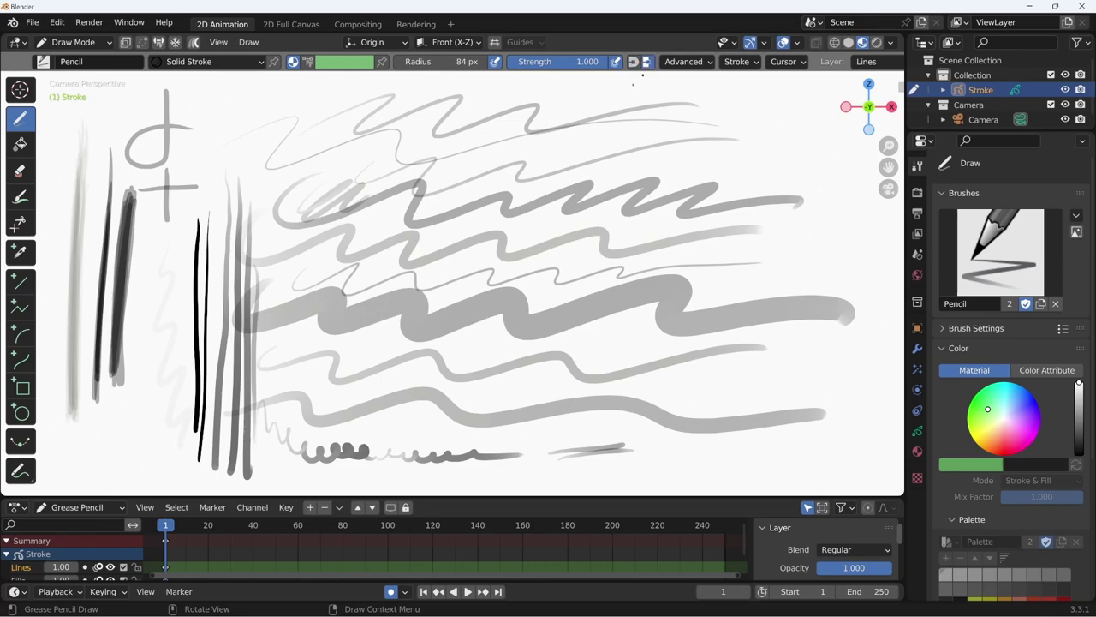
left_click_drag(587, 91, 759, 92)
left_click_drag(685, 126, 798, 120)
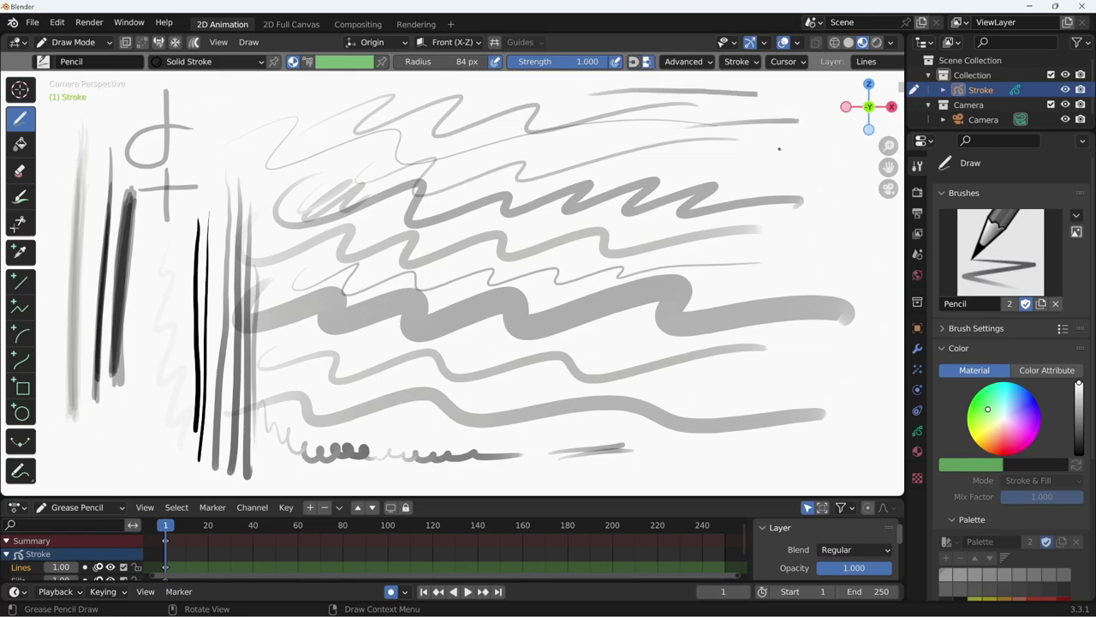
Set the radius to 197 px and draw thick grey vertical strokes at the lower left
key("f")
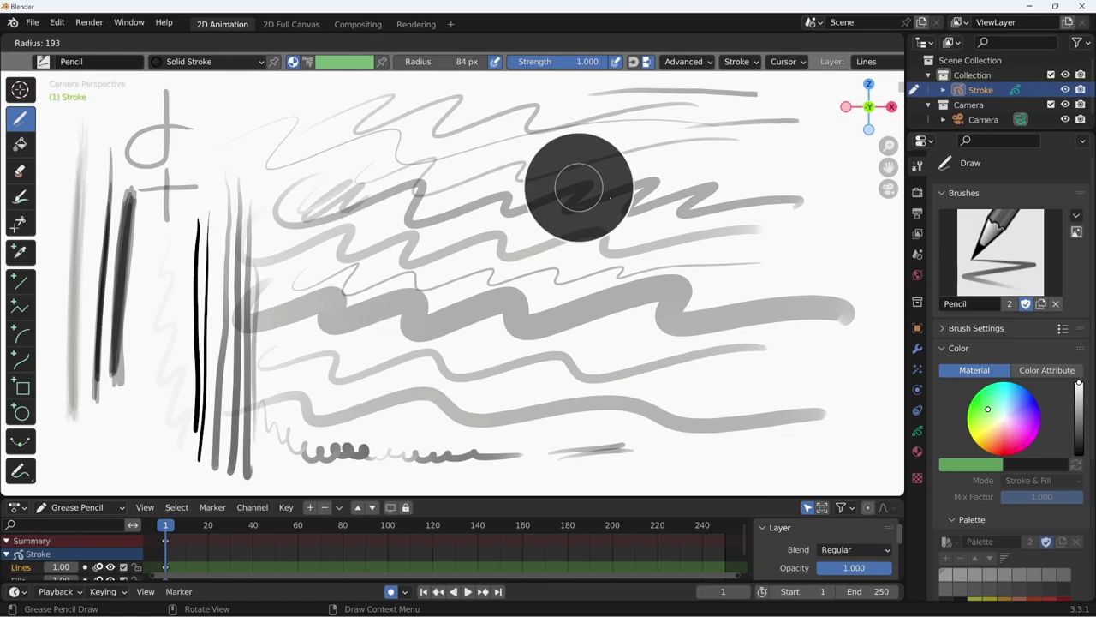
left_click(513, 238)
left_click_drag(143, 283, 146, 438)
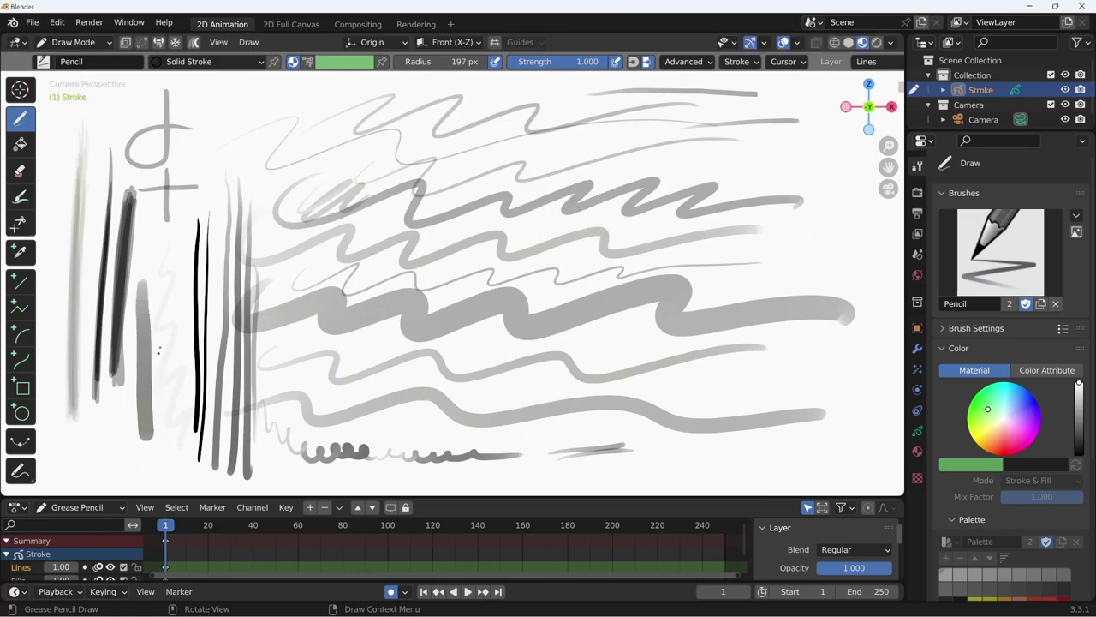
mouse_move(164, 276)
left_mouse_down()
mouse_move(165, 428)
mouse_move(176, 371)
mouse_move(177, 423)
left_mouse_up()
left_click_drag(127, 366, 131, 474)
left_click_drag(159, 435, 160, 478)
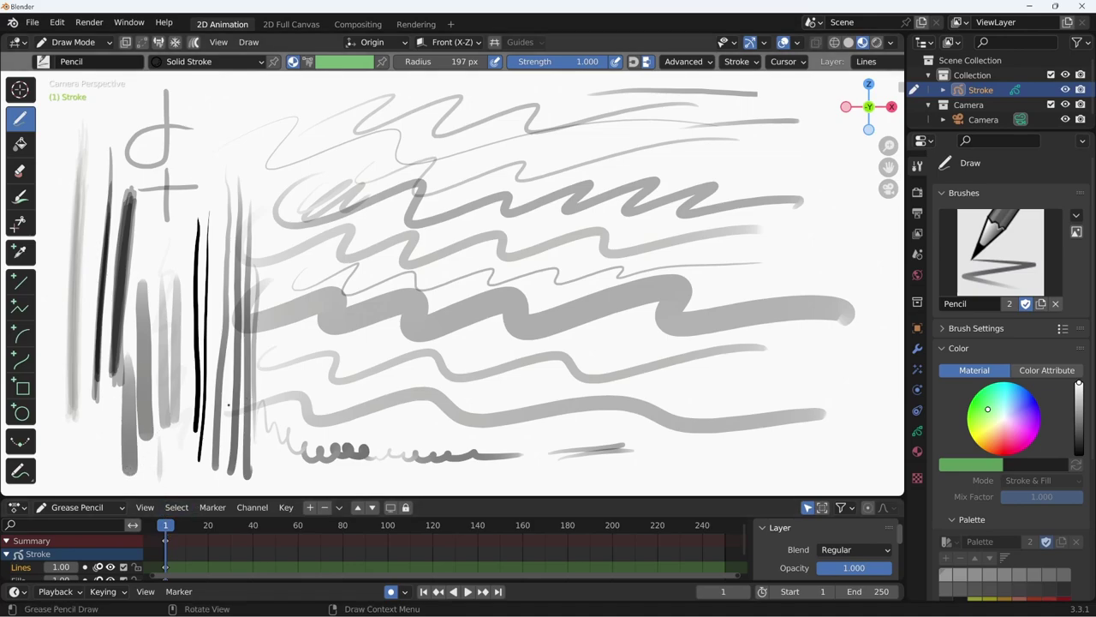
left_click_drag(102, 404, 103, 458)
left_click_drag(84, 414, 82, 459)
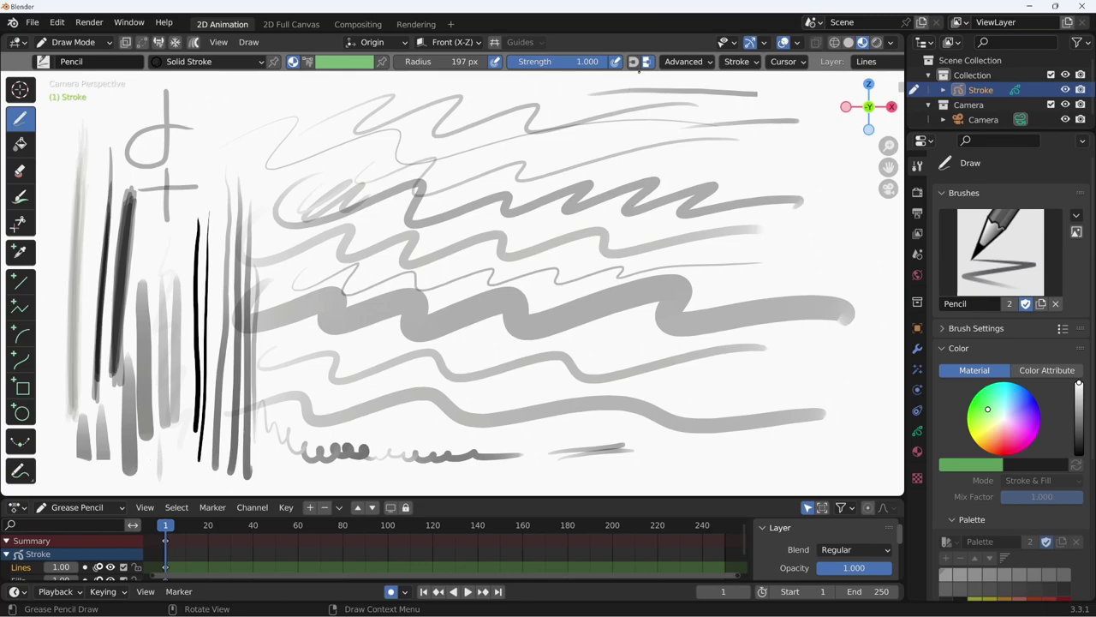
Stack a column of short horizontal strokes up the lower right edge of the canvas
mouse_move(752, 456)
left_mouse_down()
mouse_move(836, 452)
mouse_move(859, 433)
left_mouse_up()
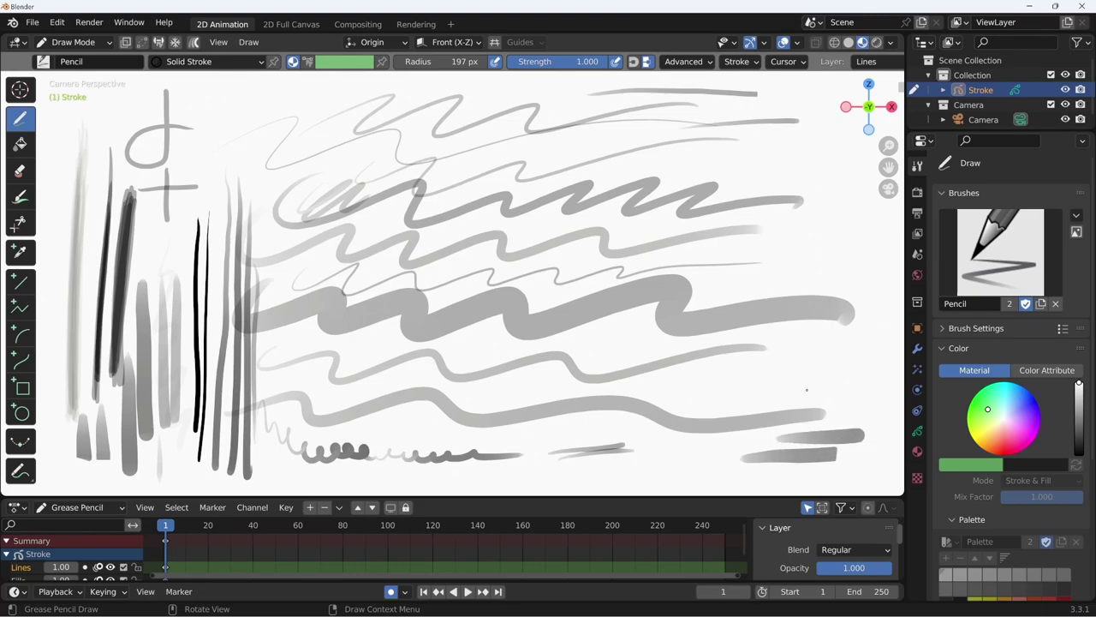
left_click_drag(807, 390, 863, 391)
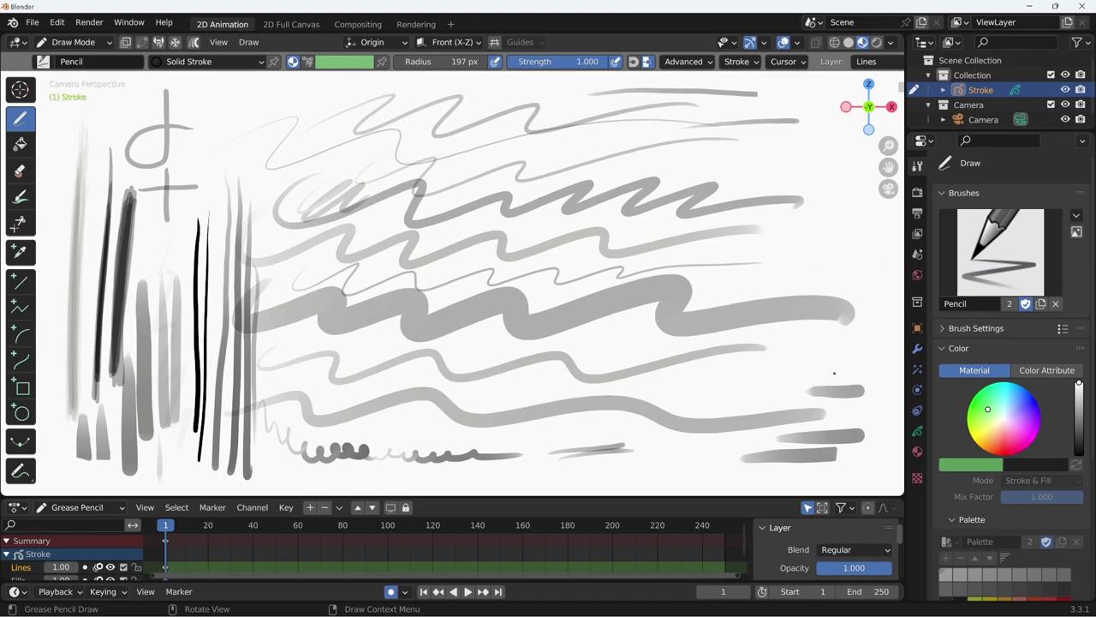
left_click_drag(795, 374, 863, 371)
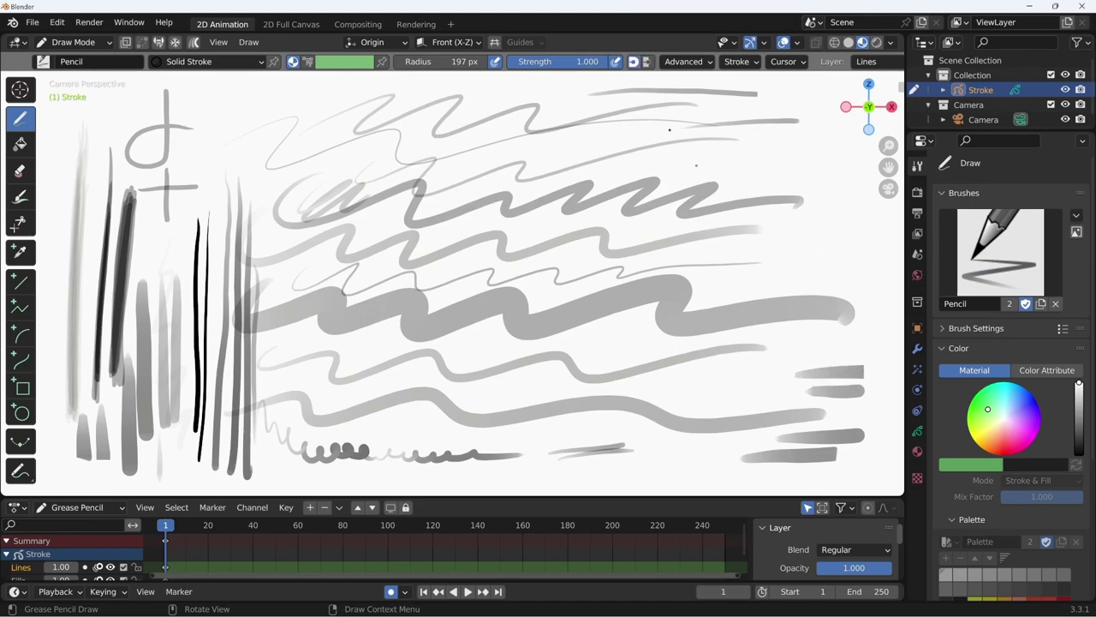
left_click_drag(804, 354, 874, 352)
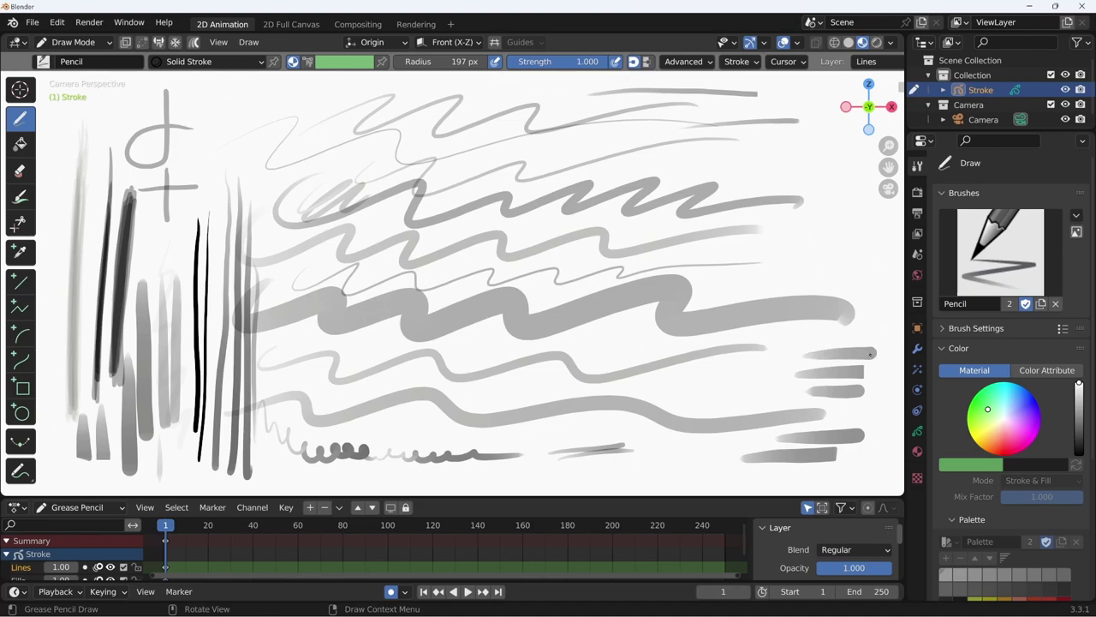
left_click_drag(809, 340, 885, 333)
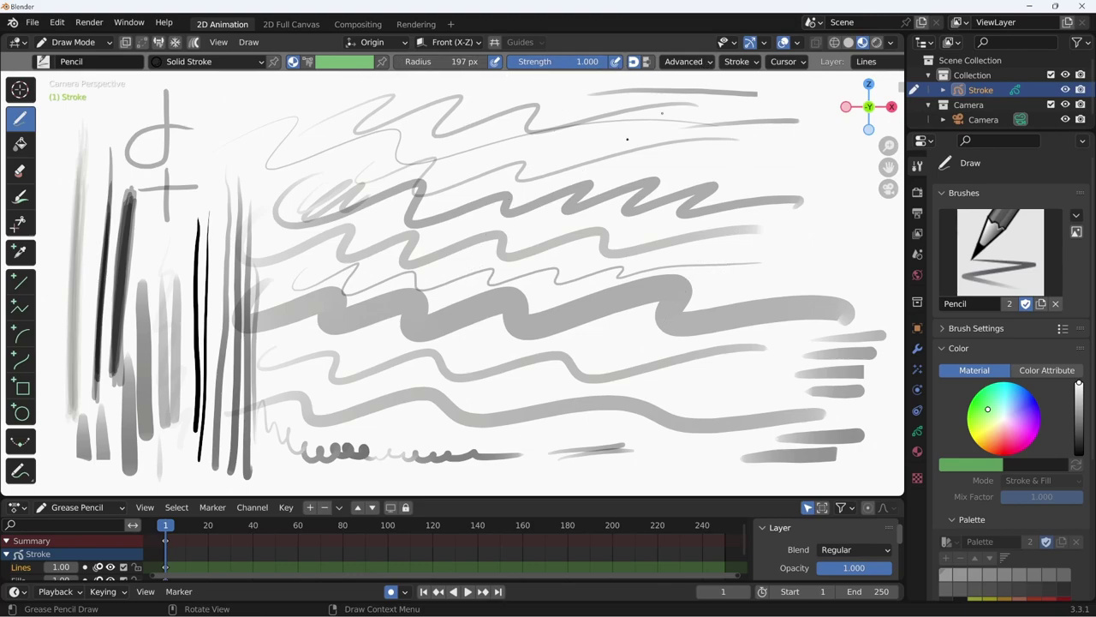
left_click(709, 62)
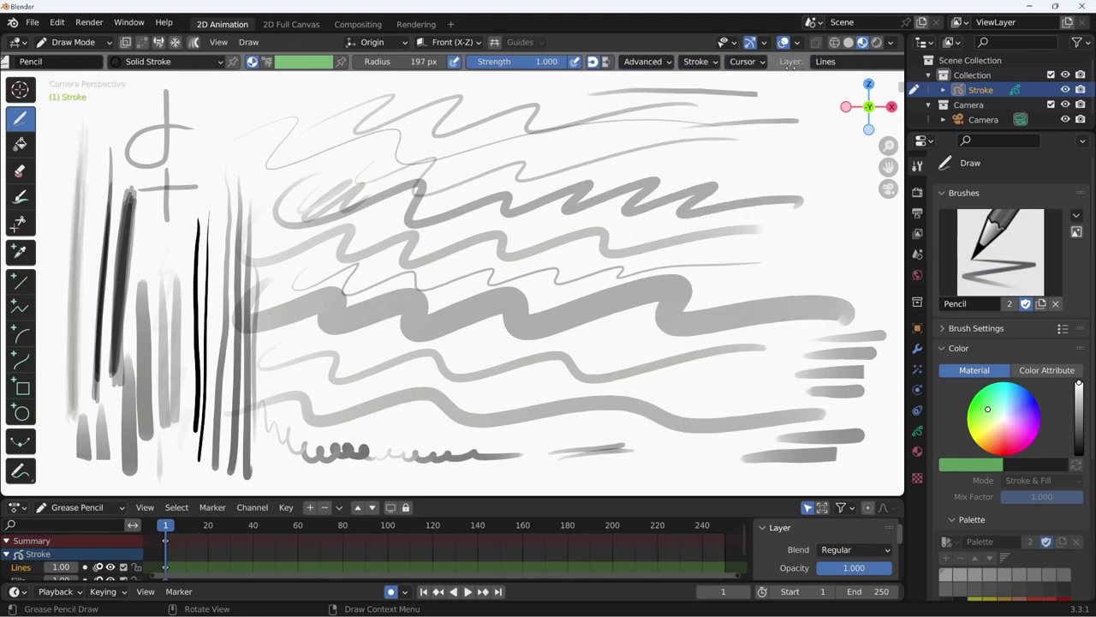
scroll(661, 66, "right", 2)
left_click(661, 63)
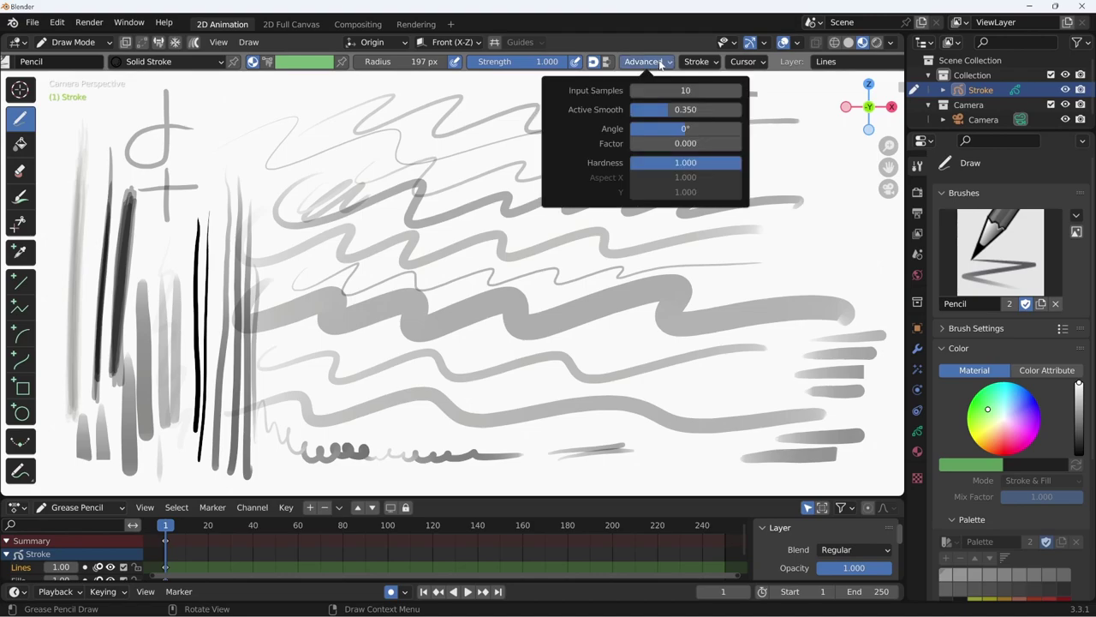
left_click(705, 64)
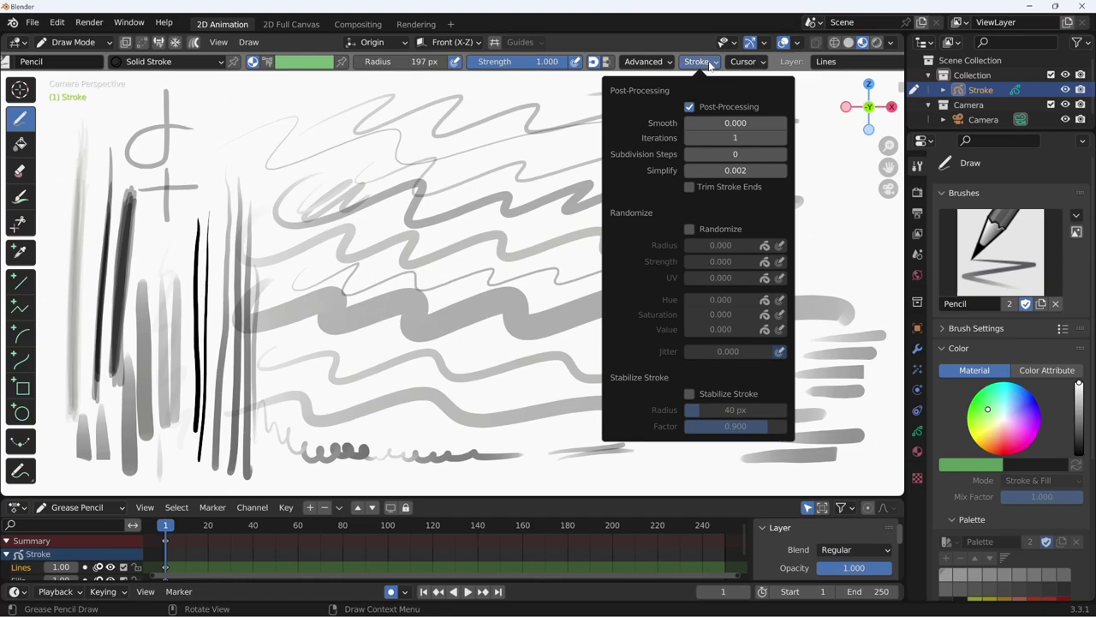
left_click(710, 65)
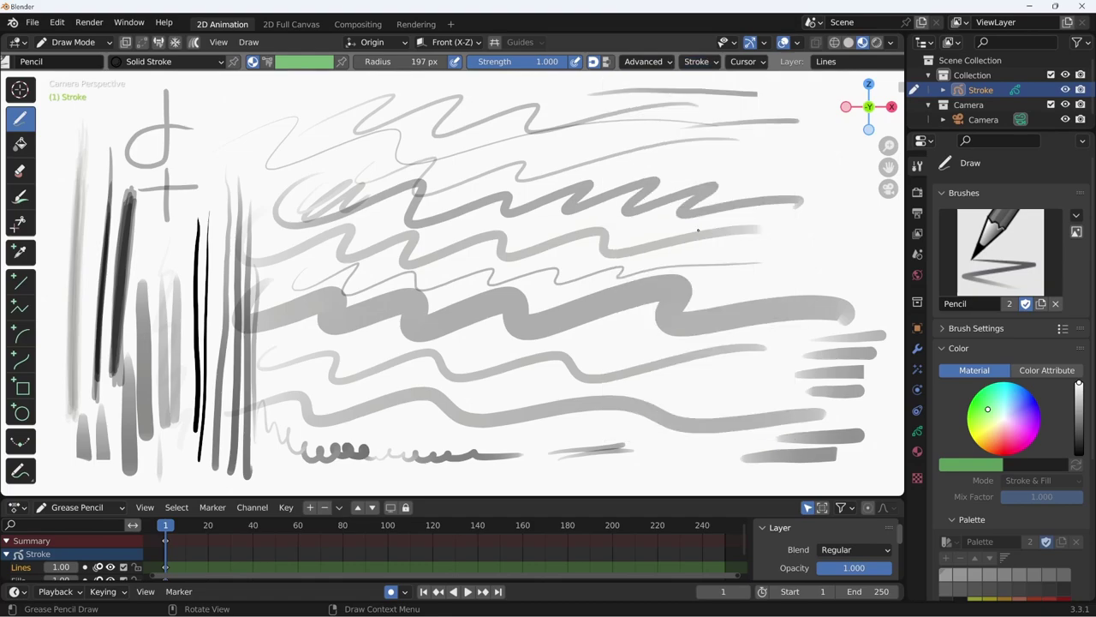